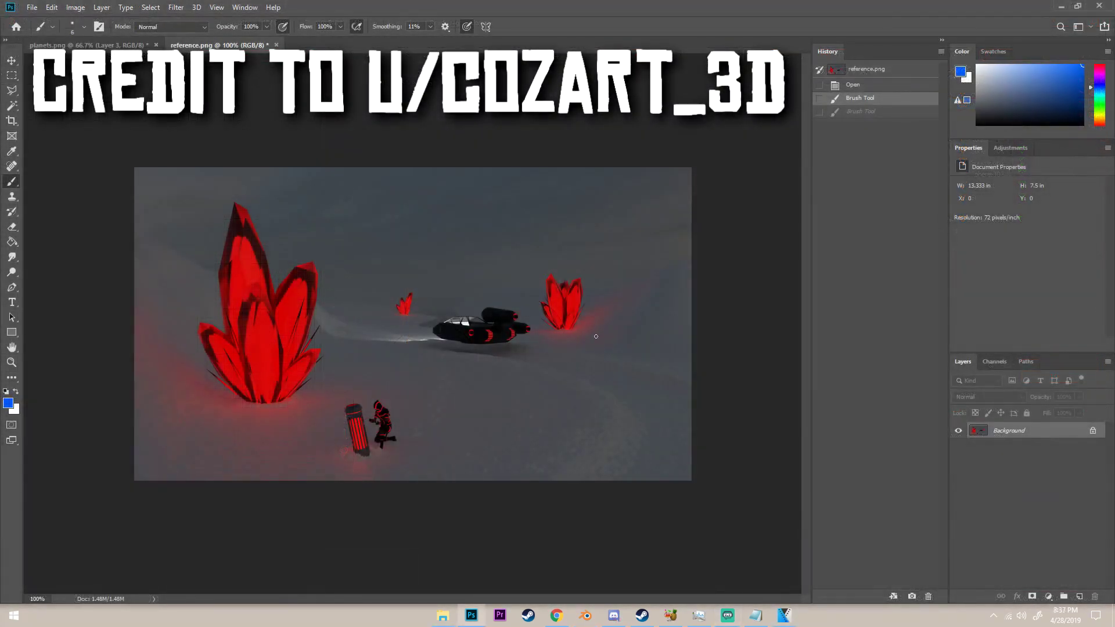
Mark the composition of the reference.png painting with blue brush strokes across the sky, the foreground snow, and around the crystals and ship.
{"action": "key", "text": "ctrl+shift+z"}
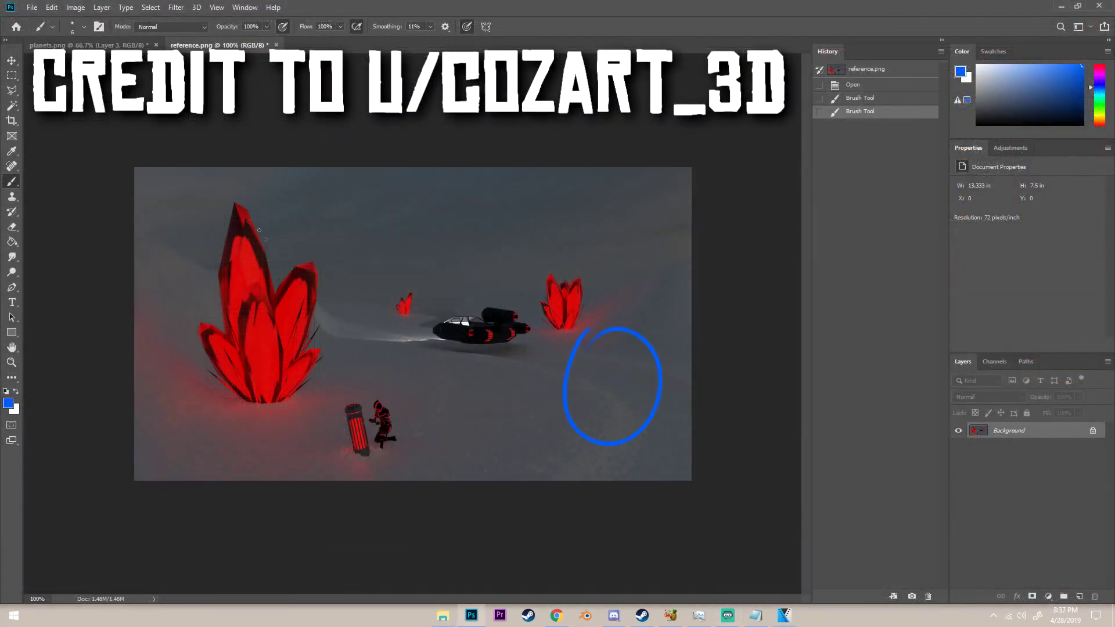
{"action": "mouse_move", "coordinate": [298, 181]}
{"action": "left_mouse_down"}
{"action": "mouse_move", "coordinate": [341, 192]}
{"action": "mouse_move", "coordinate": [552, 174]}
{"action": "mouse_move", "coordinate": [661, 244]}
{"action": "mouse_move", "coordinate": [270, 231]}
{"action": "mouse_move", "coordinate": [168, 186]}
{"action": "left_mouse_up"}
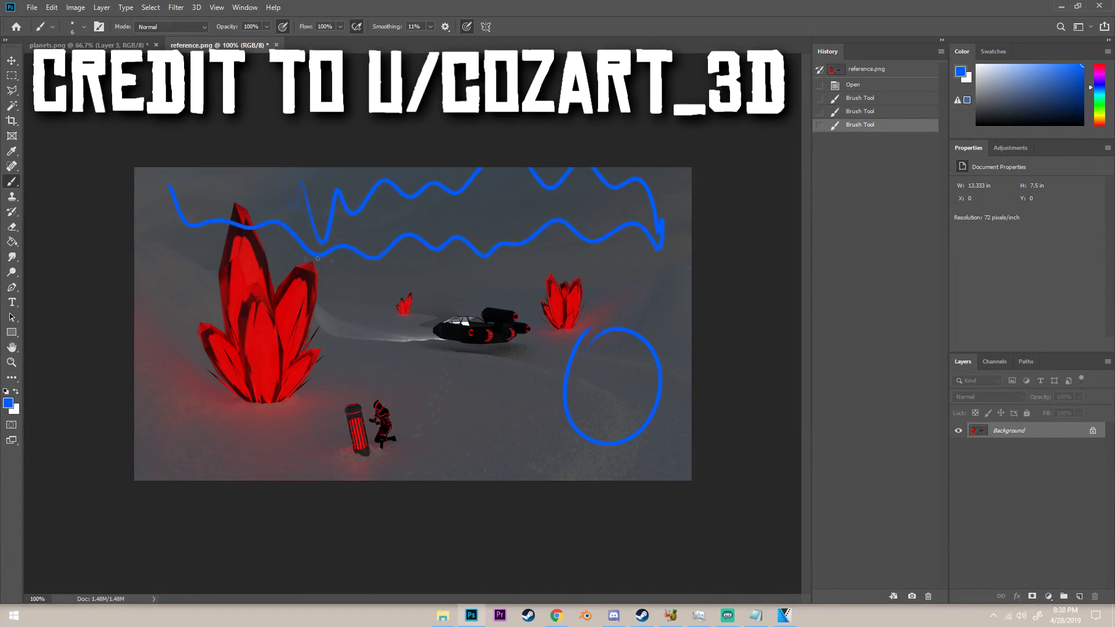
{"action": "mouse_move", "coordinate": [455, 333]}
{"action": "left_mouse_down"}
{"action": "mouse_move", "coordinate": [430, 408]}
{"action": "mouse_move", "coordinate": [447, 396]}
{"action": "mouse_move", "coordinate": [427, 404]}
{"action": "left_mouse_up"}
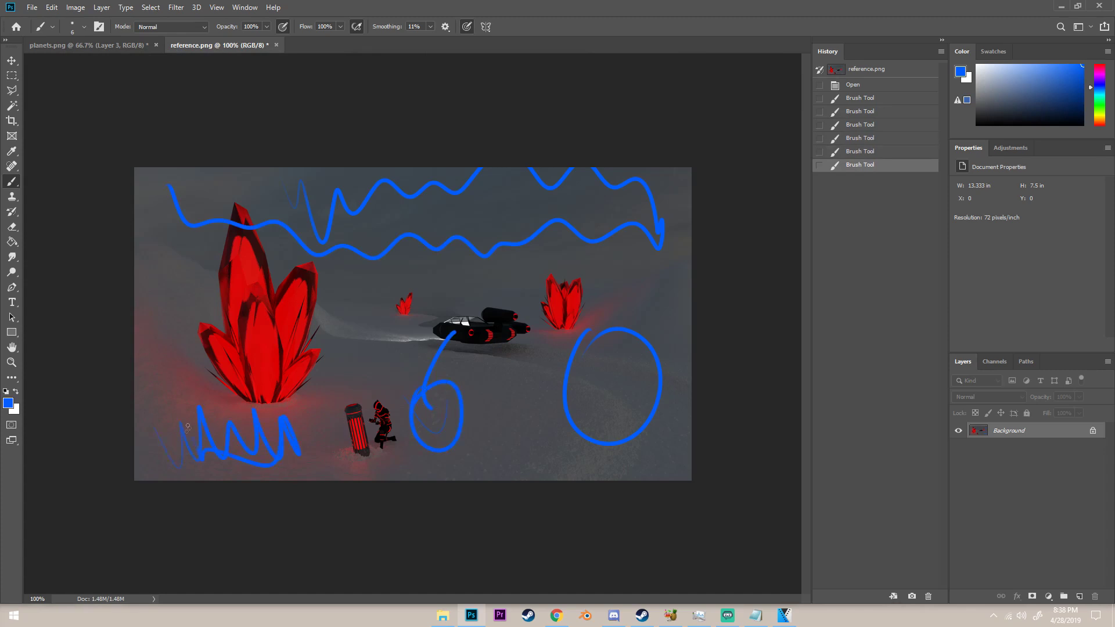
{"action": "left_click_drag", "start_coordinate": [187, 427], "coordinate": [183, 447]}
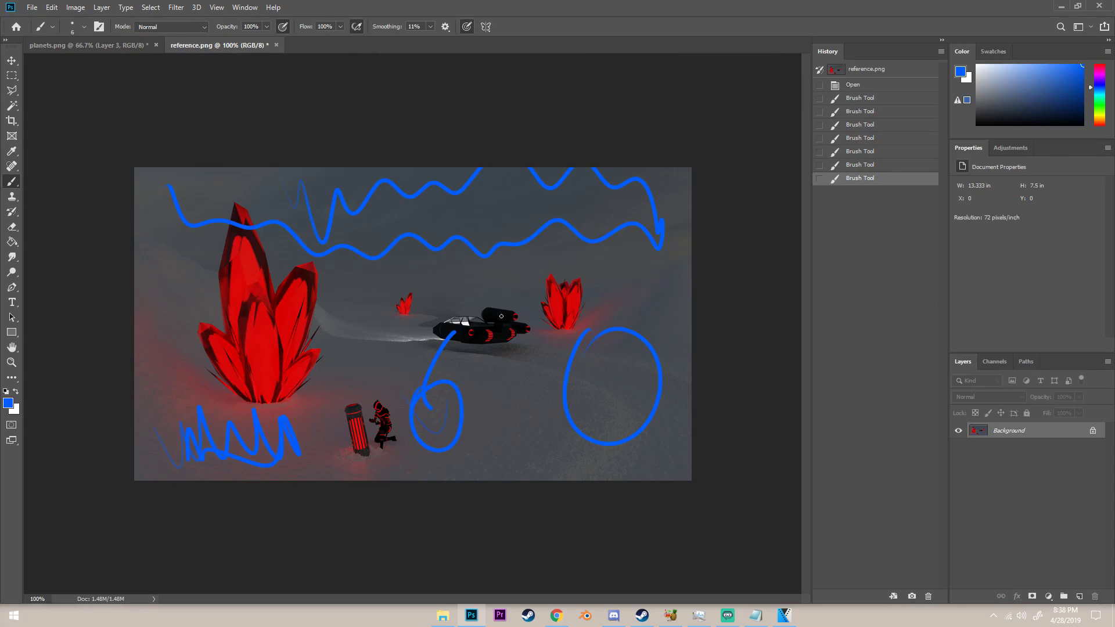
{"action": "left_click_drag", "start_coordinate": [365, 299], "coordinate": [368, 279]}
{"action": "mouse_move", "coordinate": [370, 297]}
{"action": "left_mouse_down"}
{"action": "mouse_move", "coordinate": [375, 280]}
{"action": "mouse_move", "coordinate": [380, 297]}
{"action": "mouse_move", "coordinate": [372, 284]}
{"action": "left_mouse_up"}
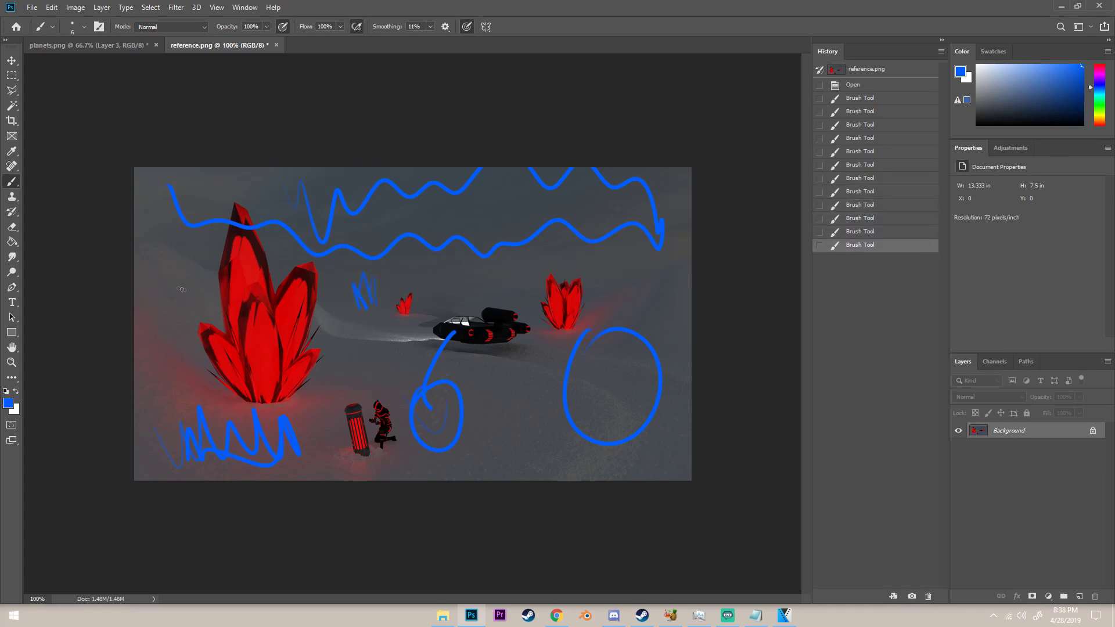
{"action": "mouse_move", "coordinate": [161, 251]}
{"action": "left_mouse_down"}
{"action": "mouse_move", "coordinate": [180, 239]}
{"action": "mouse_move", "coordinate": [197, 287]}
{"action": "mouse_move", "coordinate": [195, 273]}
{"action": "left_mouse_up"}
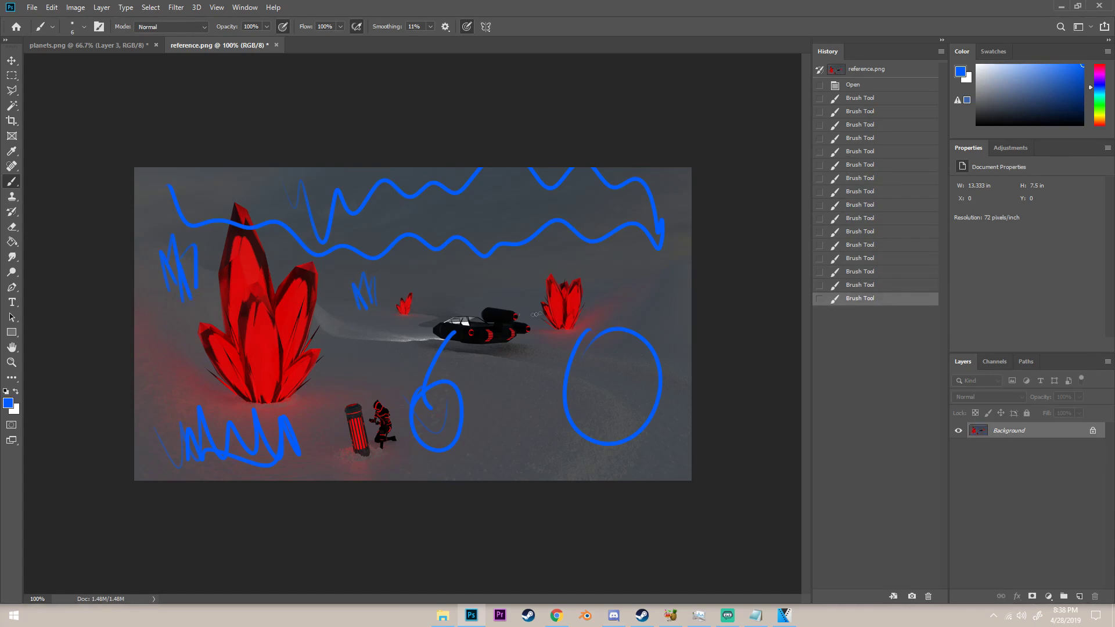
{"action": "left_click_drag", "start_coordinate": [631, 287], "coordinate": [664, 326]}
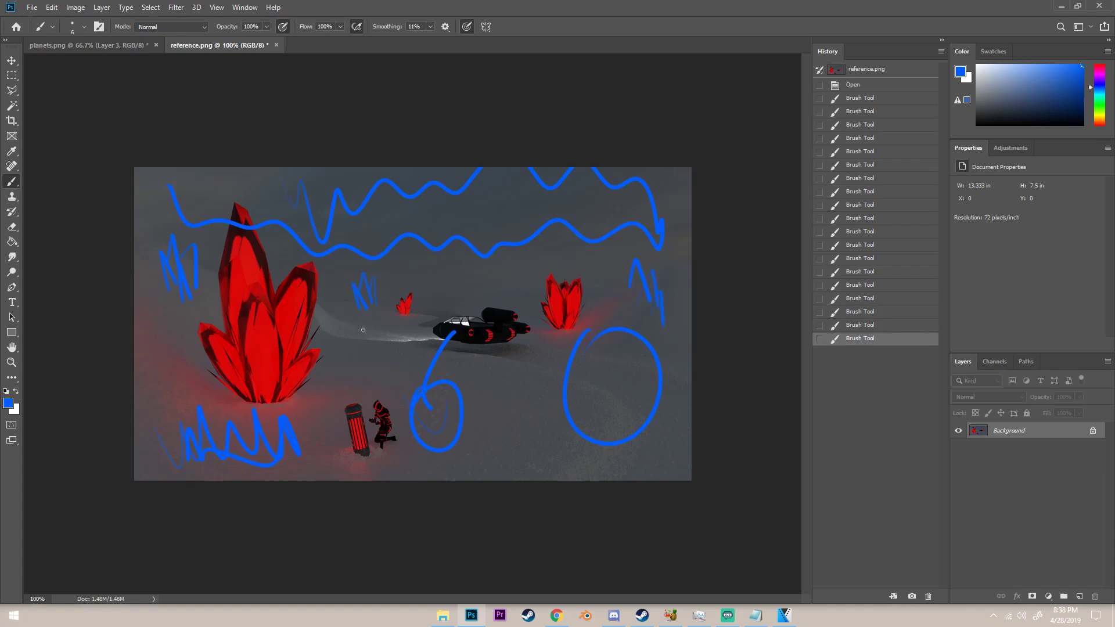
{"action": "mouse_move", "coordinate": [345, 339]}
{"action": "left_mouse_down"}
{"action": "mouse_move", "coordinate": [347, 349]}
{"action": "mouse_move", "coordinate": [372, 343]}
{"action": "mouse_move", "coordinate": [363, 359]}
{"action": "left_mouse_up"}
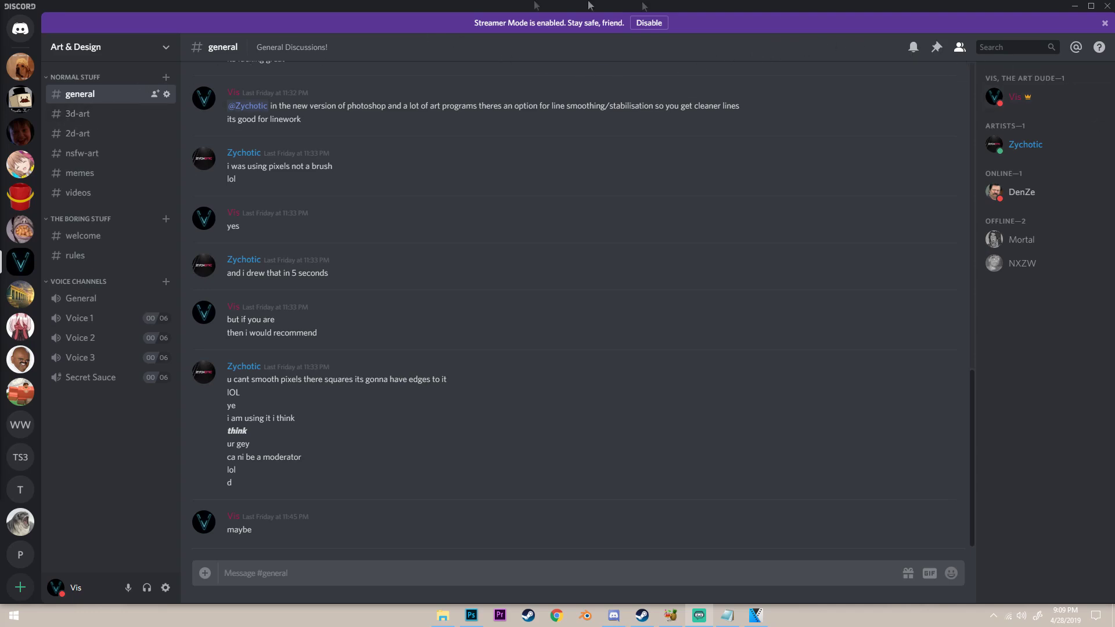
Browse the 3d-art, 2d-art, nsfw-art, memes and videos channels of the Art & Design Discord server and return to general.
{"action": "left_click", "coordinate": [80, 115]}
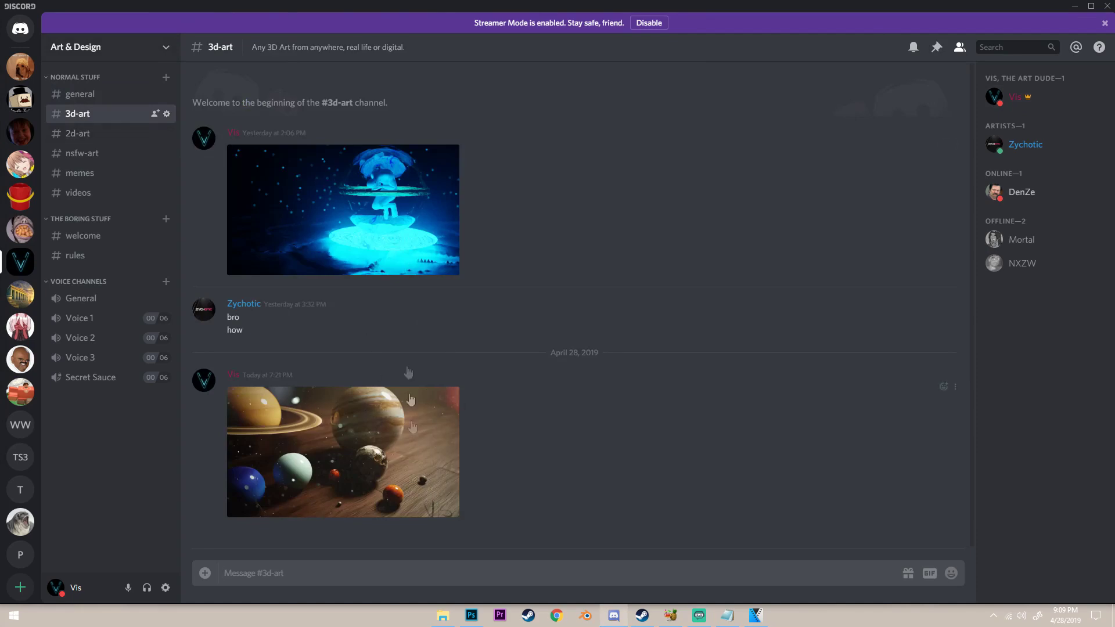
{"action": "left_click", "coordinate": [93, 133]}
{"action": "left_click", "coordinate": [98, 155]}
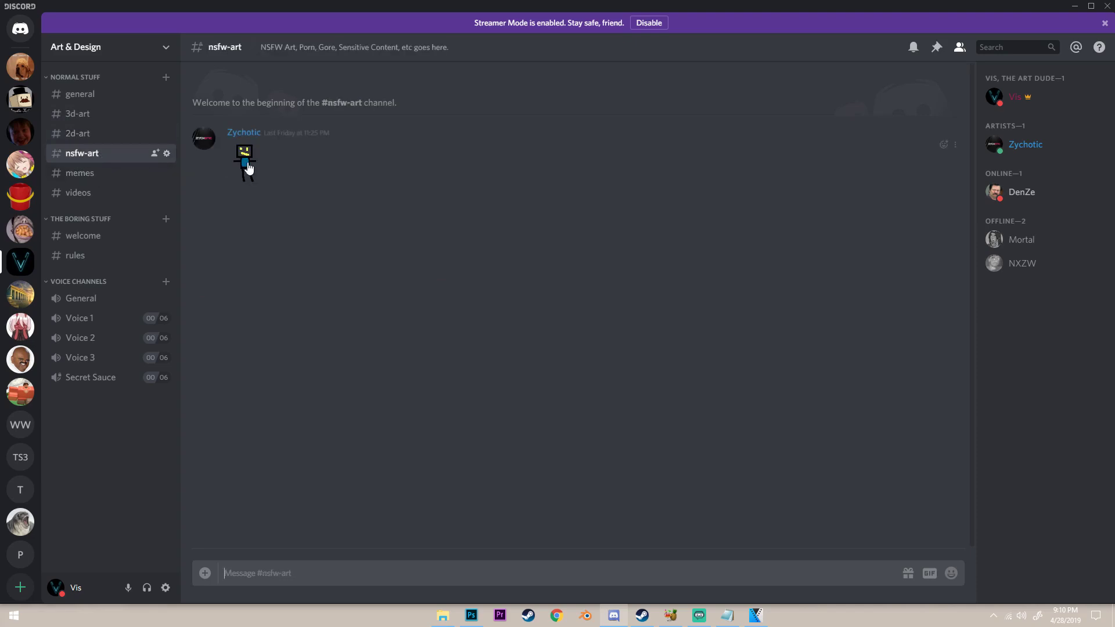
{"action": "left_click", "coordinate": [109, 174]}
{"action": "left_click", "coordinate": [125, 192]}
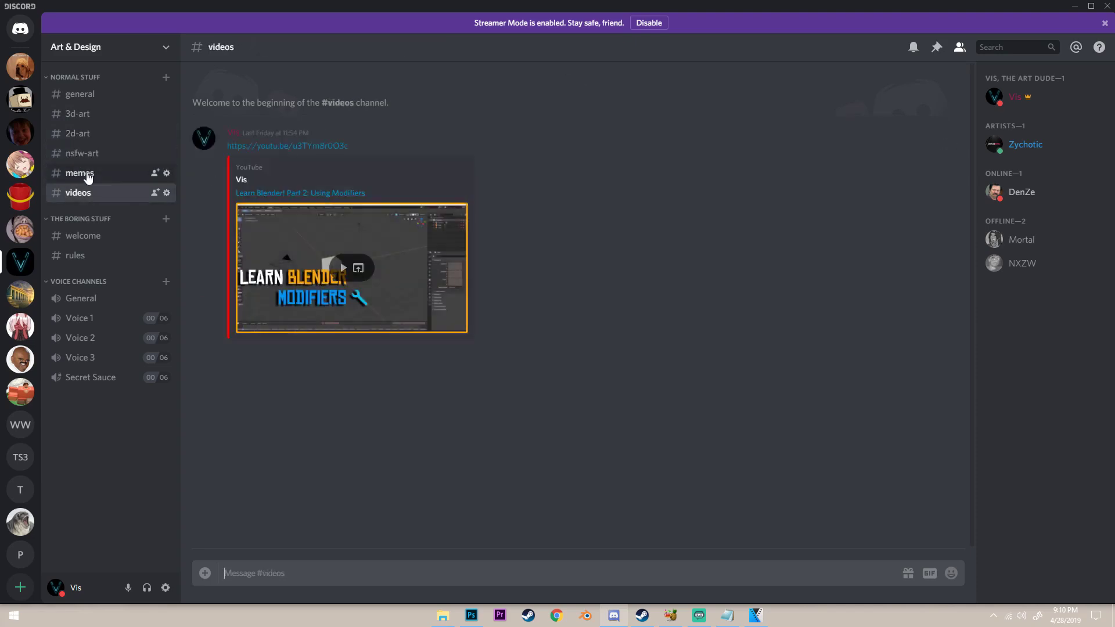
{"action": "left_click", "coordinate": [89, 97]}
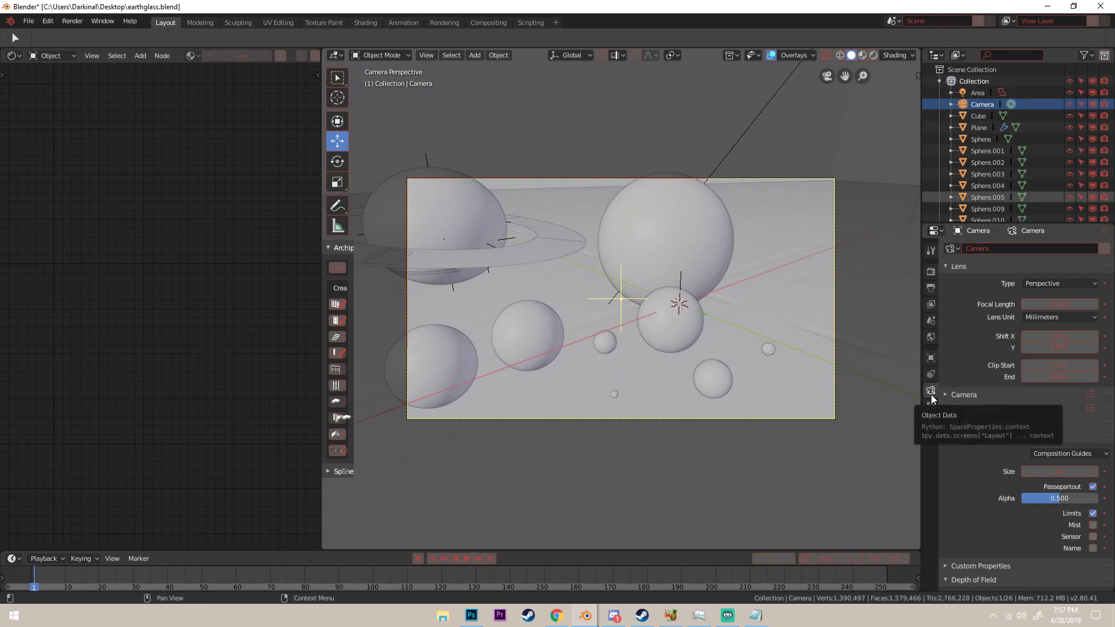
Try the Harmonious Triangle A composition guide on the Blender camera and turn it off again.
{"action": "left_click", "coordinate": [1061, 454]}
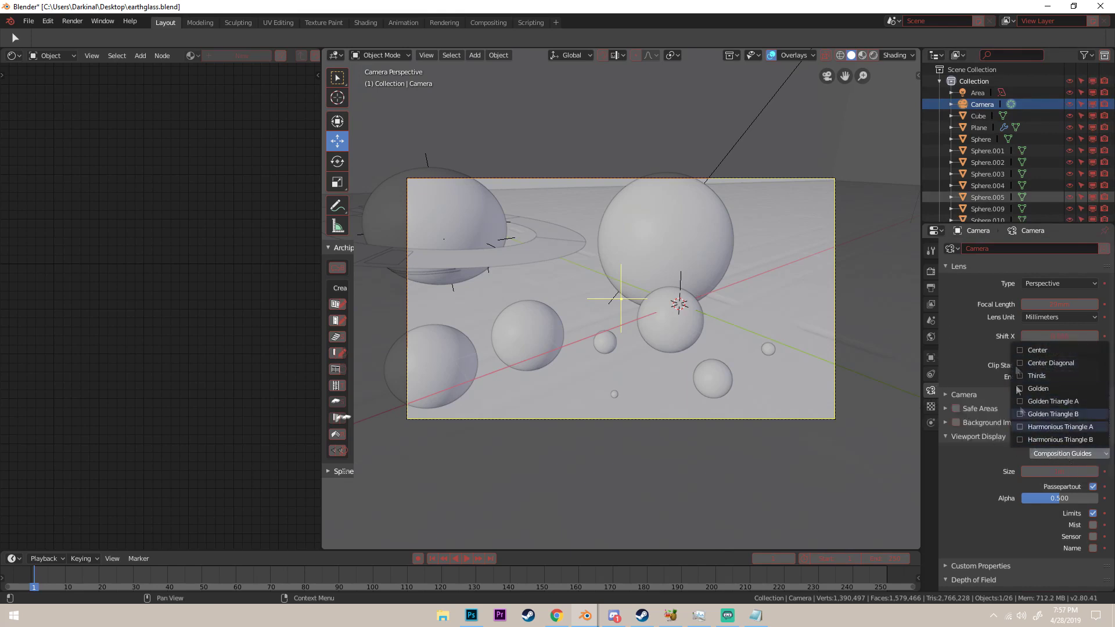
{"action": "left_click", "coordinate": [1078, 430]}
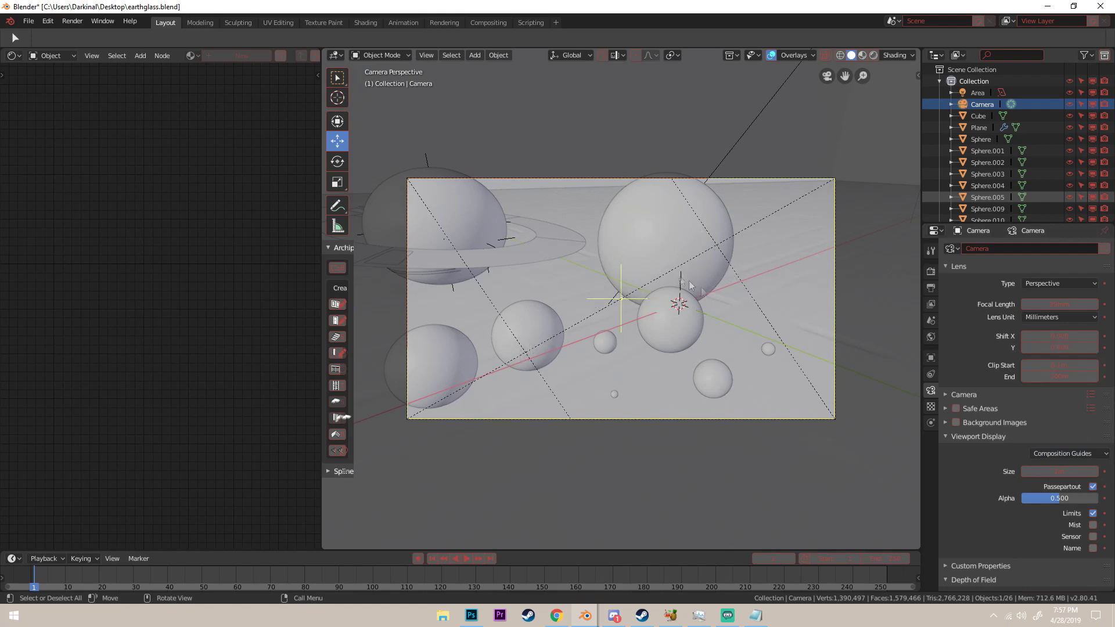
{"action": "left_click", "coordinate": [1067, 454]}
{"action": "left_click", "coordinate": [1039, 429]}
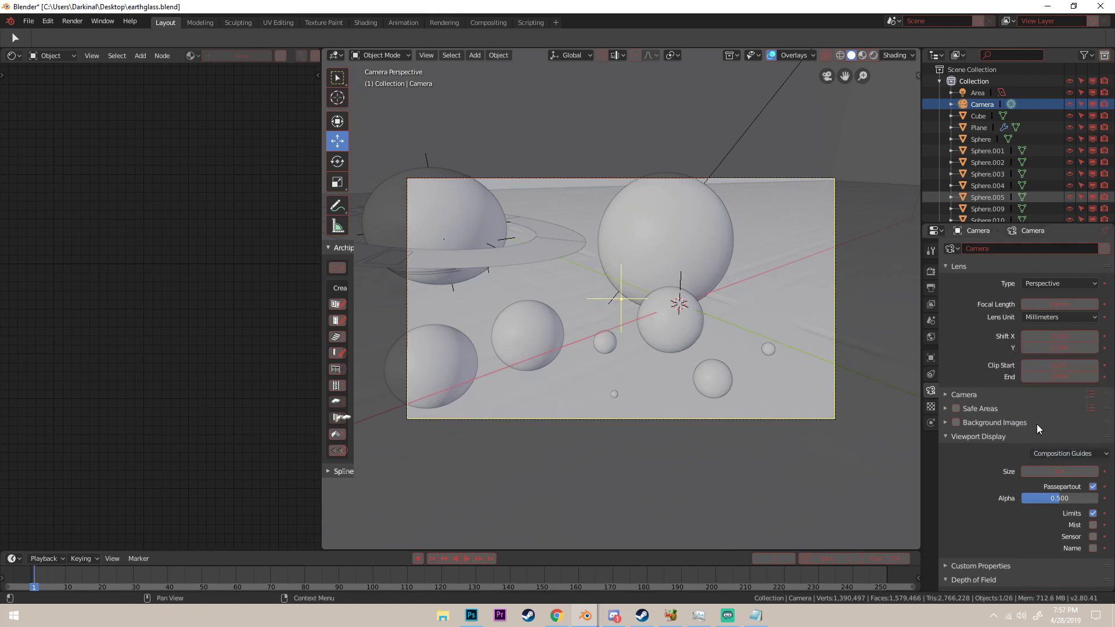
Enable the Thirds composition guide on the camera and compare the framing with the thirds overlay on planets.png in Photoshop.
{"action": "left_click", "coordinate": [1060, 454]}
{"action": "left_click", "coordinate": [1031, 377]}
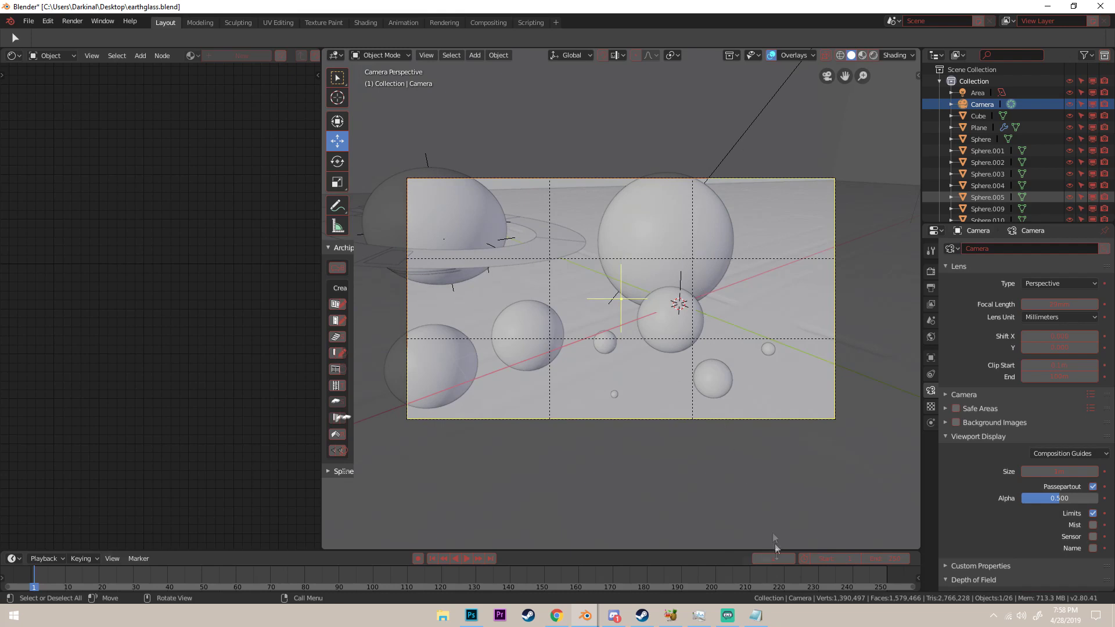
{"action": "left_click", "coordinate": [472, 617]}
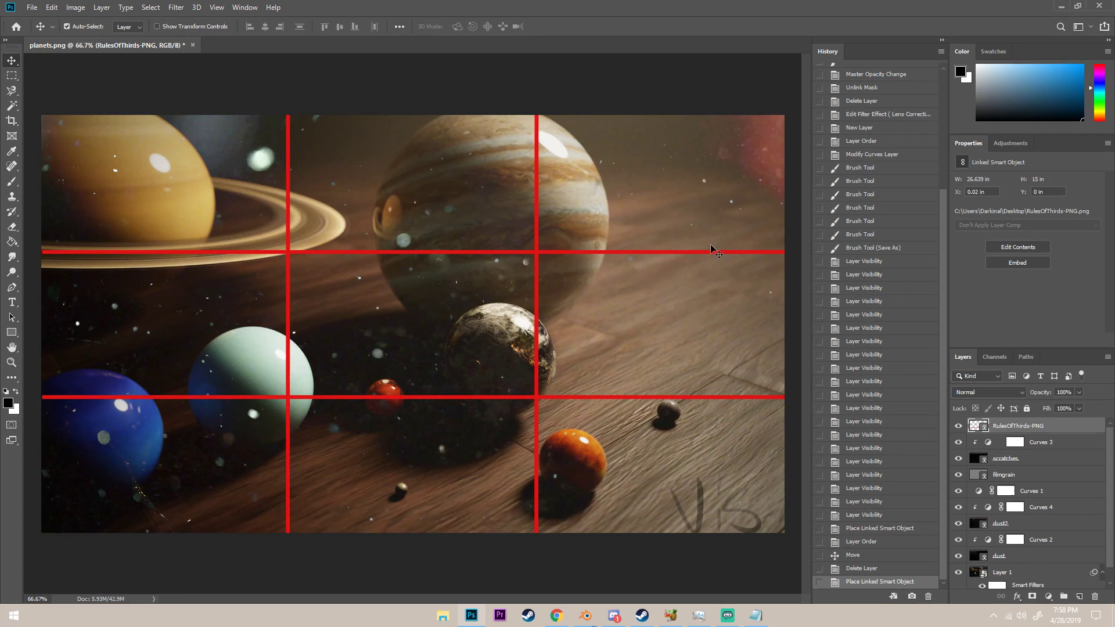
{"action": "left_click", "coordinate": [1056, 4]}
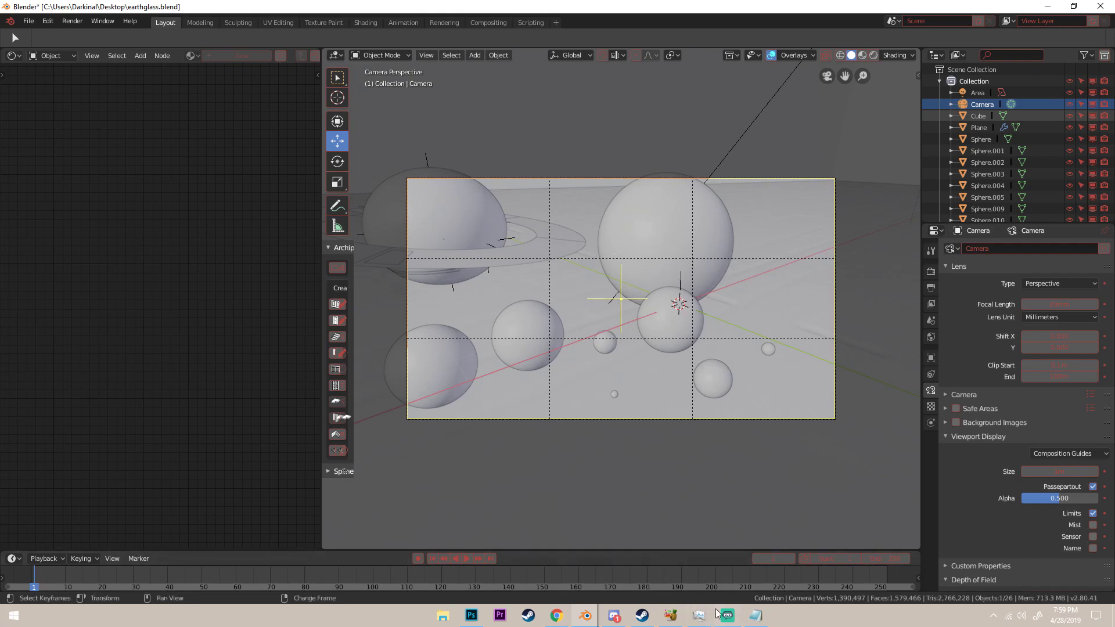
{"action": "left_click", "coordinate": [468, 618]}
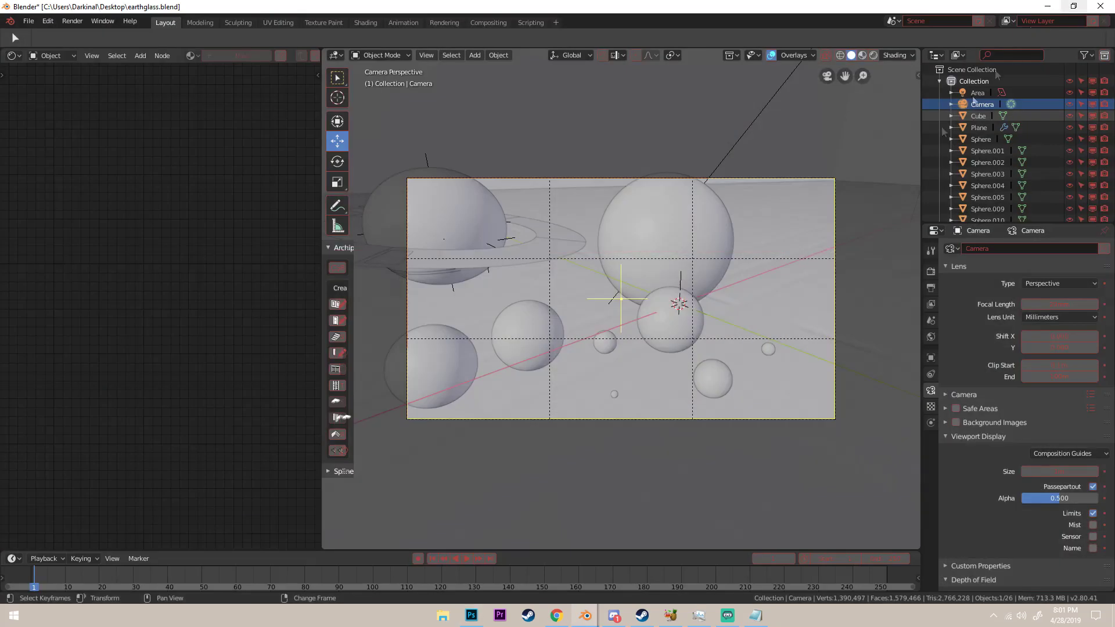
Examine the light's placement relative to the planets and camera in Blender, and check it against planets.png in Photoshop.
{"action": "left_click", "coordinate": [1061, 6]}
{"action": "middle_click_drag", "start_coordinate": [781, 219], "coordinate": [874, 226]}
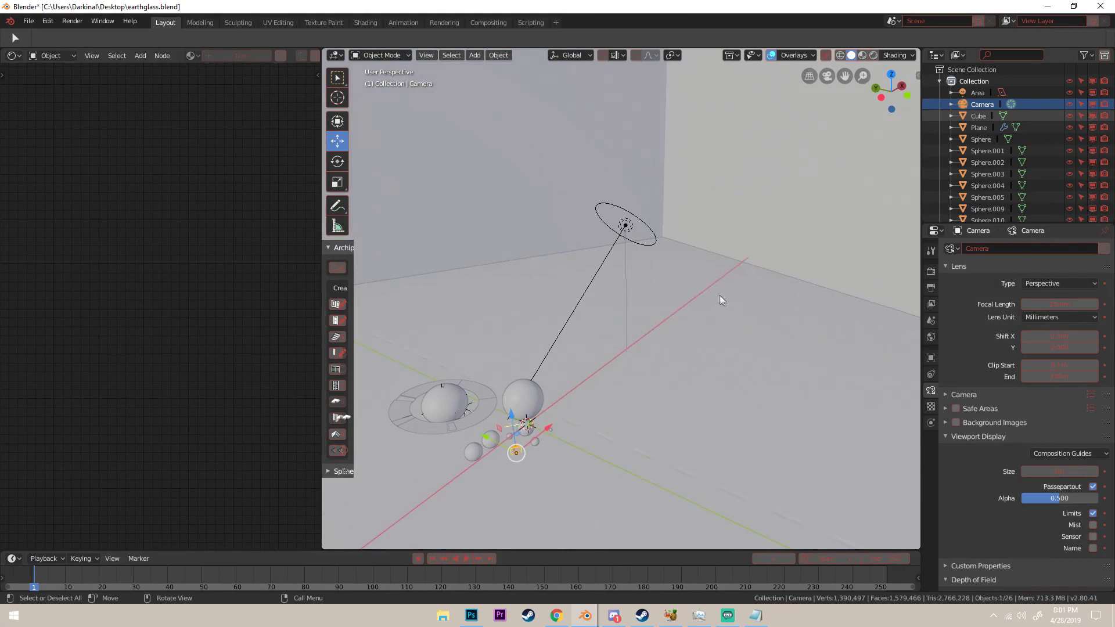
{"action": "middle_click_drag", "start_coordinate": [727, 312], "coordinate": [636, 203]}
{"action": "scroll", "coordinate": [769, 330], "scroll_direction": "up", "scroll_amount": 3}
{"action": "scroll", "coordinate": [619, 332], "scroll_direction": "down", "scroll_amount": 3}
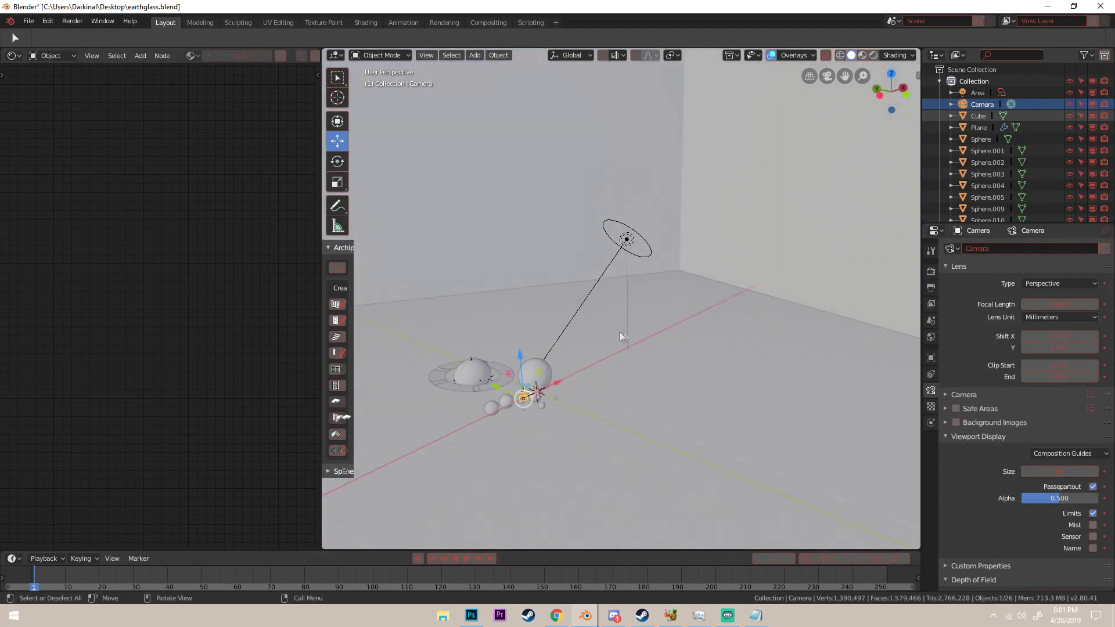
{"action": "middle_click_drag", "start_coordinate": [620, 332], "coordinate": [555, 463]}
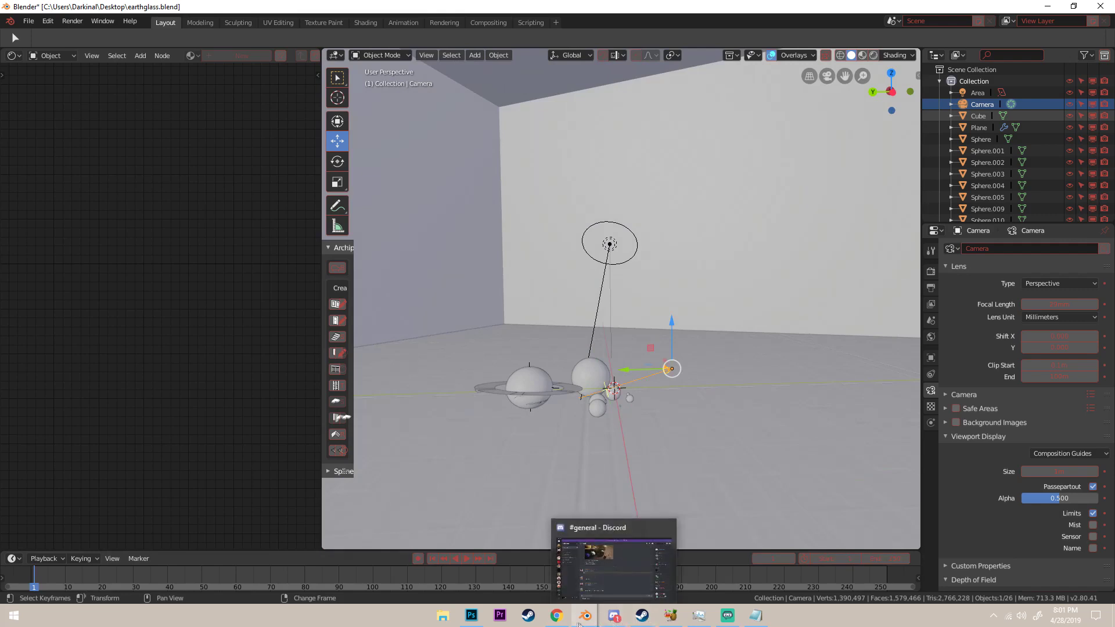
{"action": "left_click", "coordinate": [471, 616]}
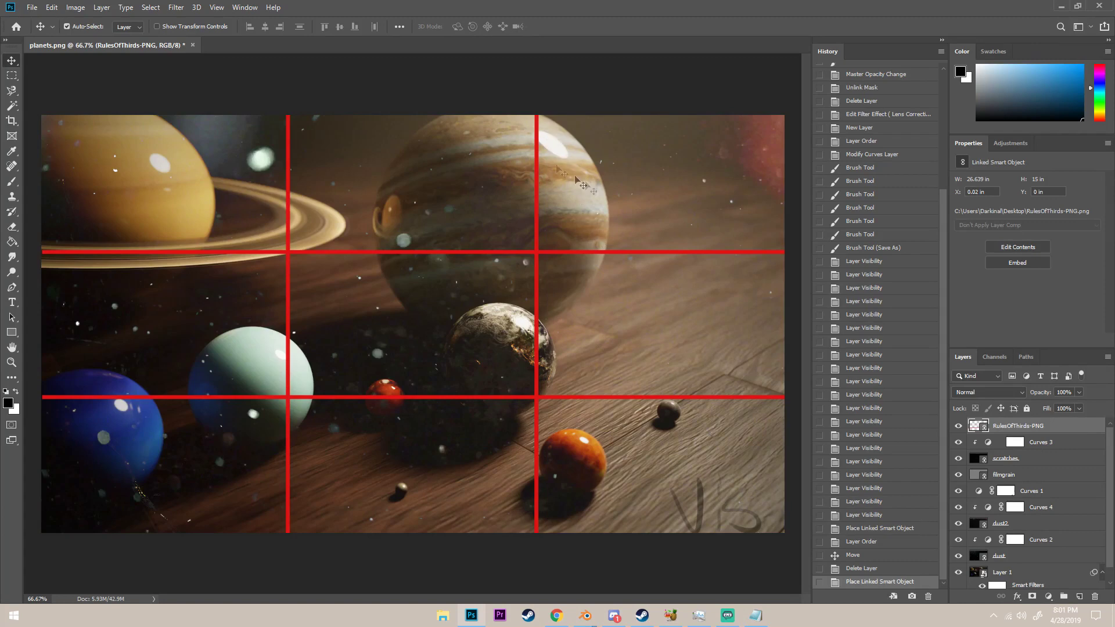
Select the area light in Blender, inspect its colour setting, and return to planets.png in Photoshop.
{"action": "left_click", "coordinate": [1062, 5]}
{"action": "middle_click_drag", "start_coordinate": [772, 240], "coordinate": [671, 285]}
{"action": "left_click", "coordinate": [631, 242]}
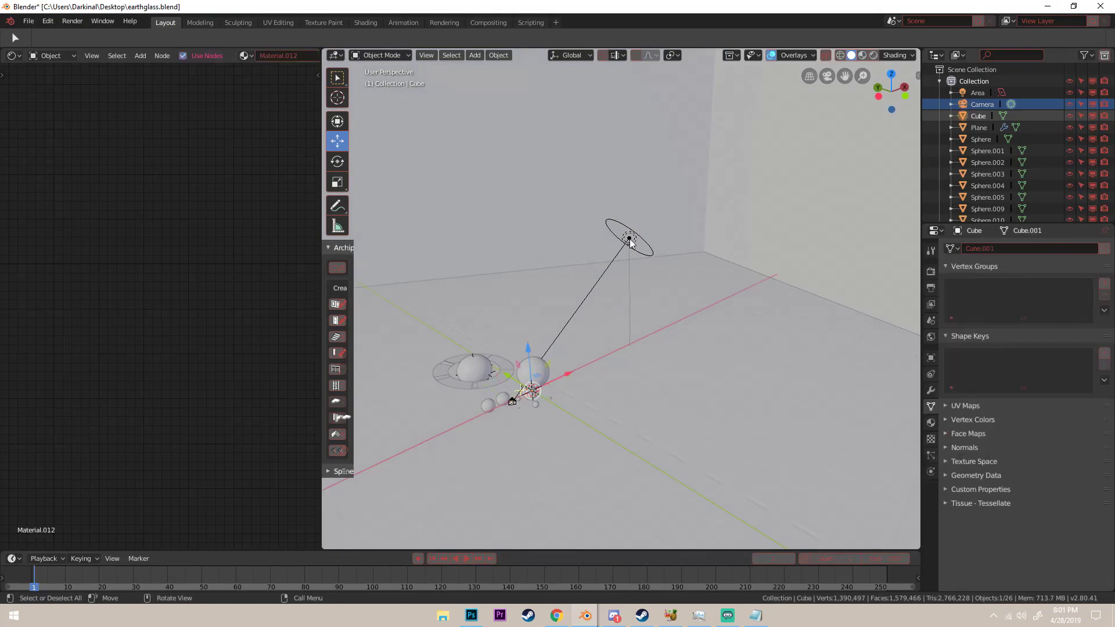
{"action": "left_click", "coordinate": [629, 241]}
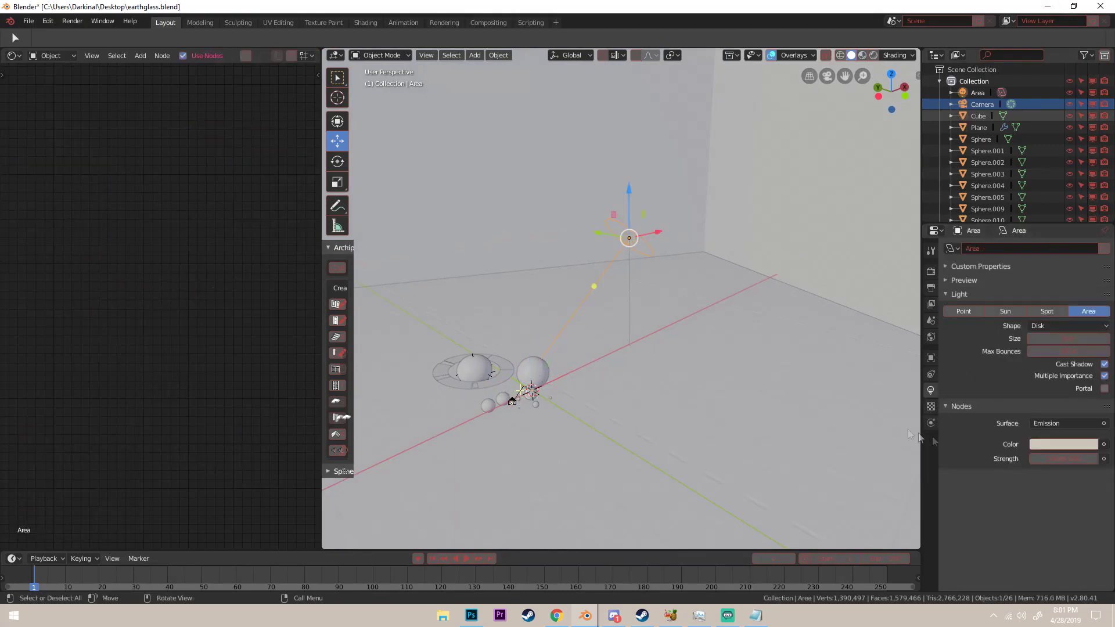
{"action": "left_click", "coordinate": [1037, 445]}
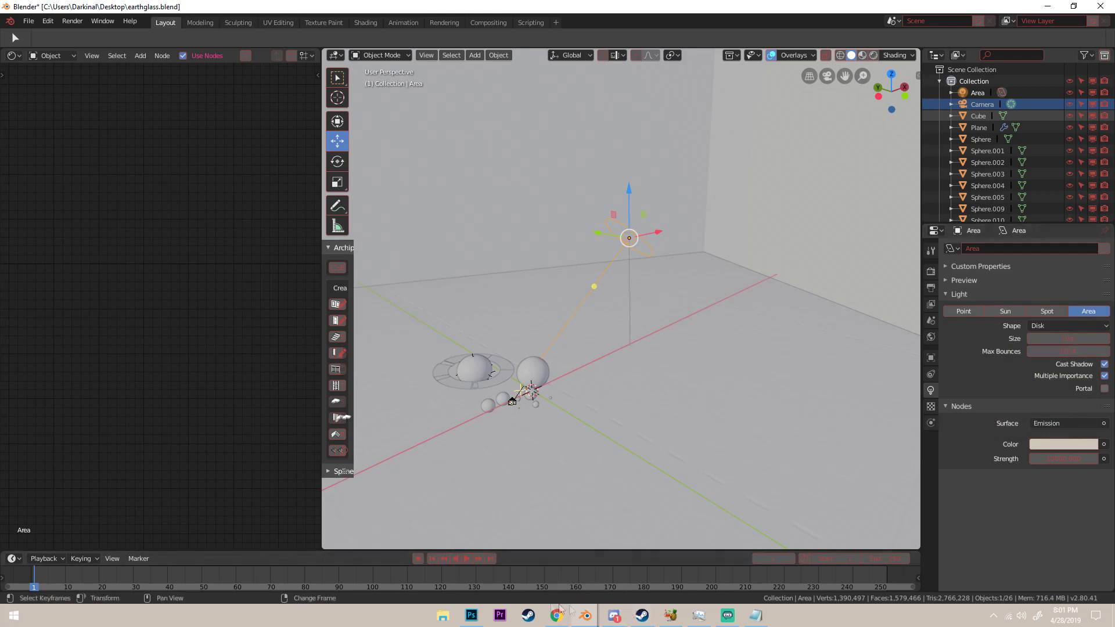
{"action": "left_click", "coordinate": [469, 617]}
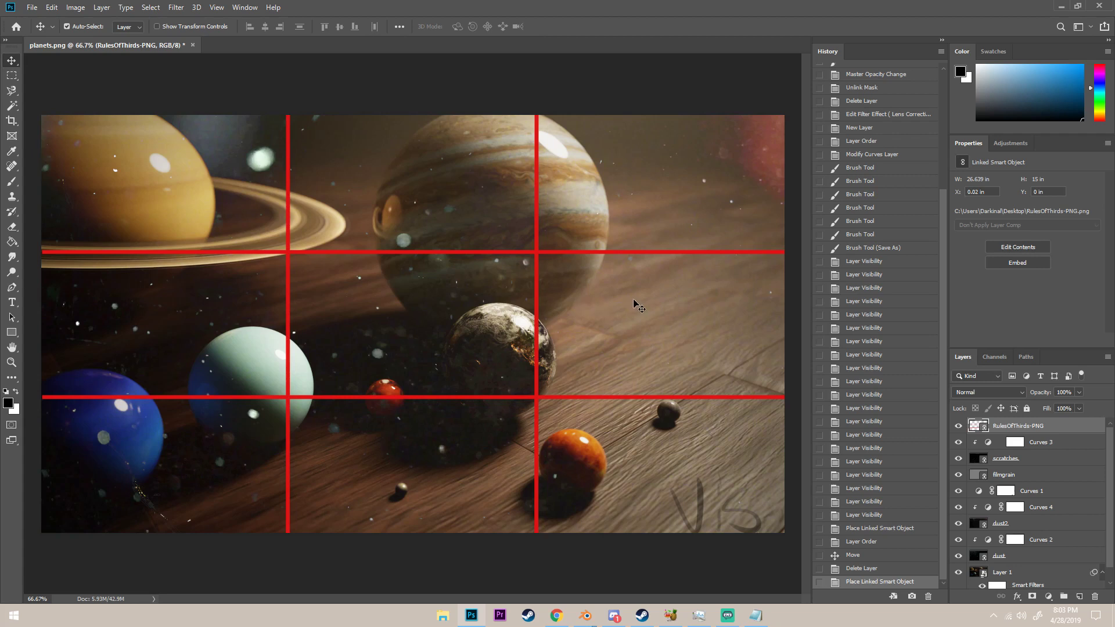
Examine the area light, camera and planets in Blender from several angles, comparing the layout with the finished planets.png image in Photoshop.
{"action": "left_click", "coordinate": [1063, 6]}
{"action": "middle_click_drag", "start_coordinate": [744, 259], "coordinate": [744, 301]}
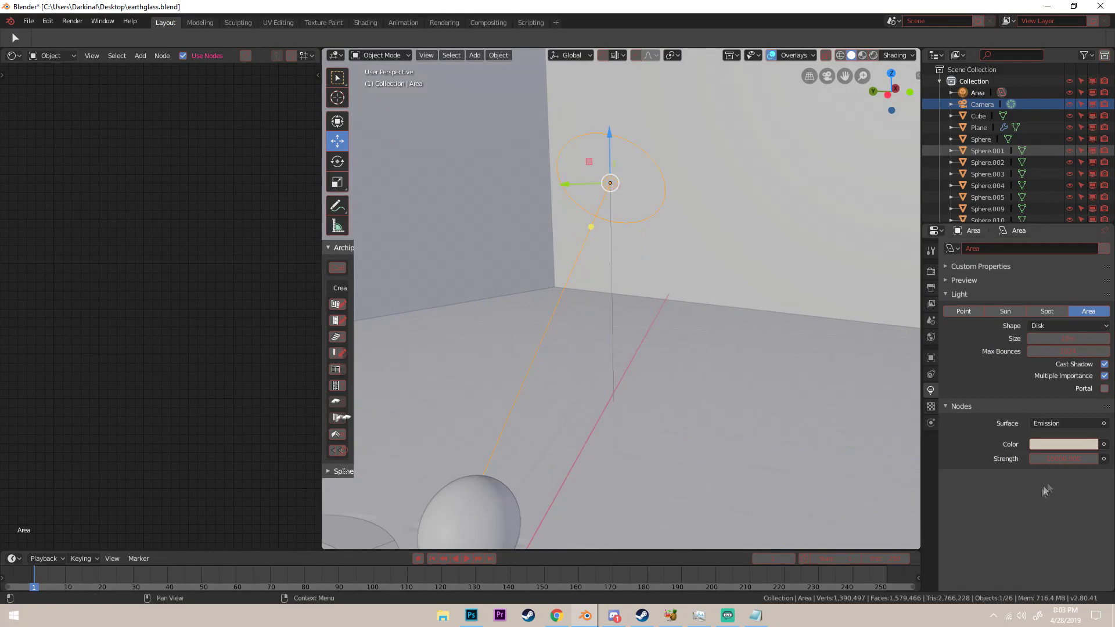
{"action": "scroll", "coordinate": [778, 414], "scroll_direction": "down", "scroll_amount": 4}
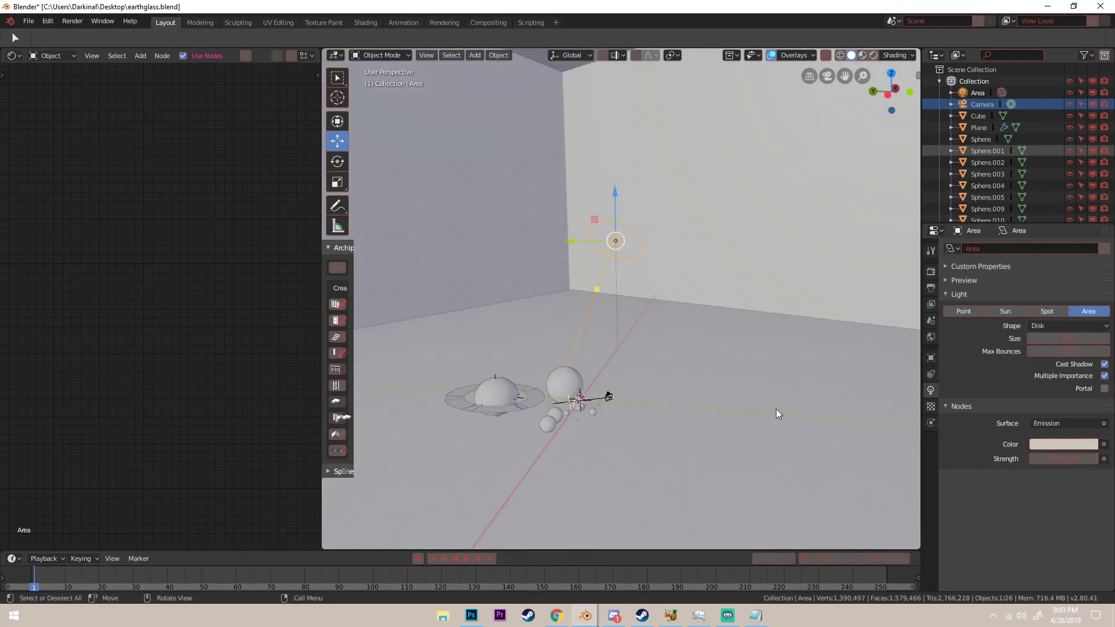
{"action": "middle_click_drag", "start_coordinate": [777, 413], "coordinate": [798, 433]}
{"action": "key", "text": "KP_0"}
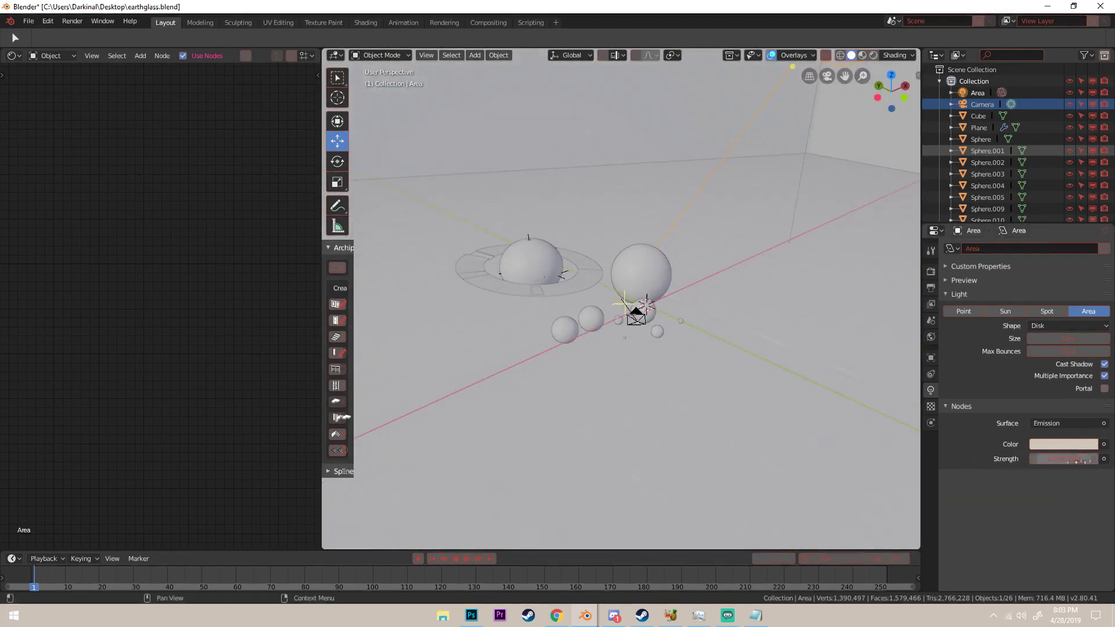
{"action": "middle_click_drag", "start_coordinate": [777, 398], "coordinate": [687, 463]}
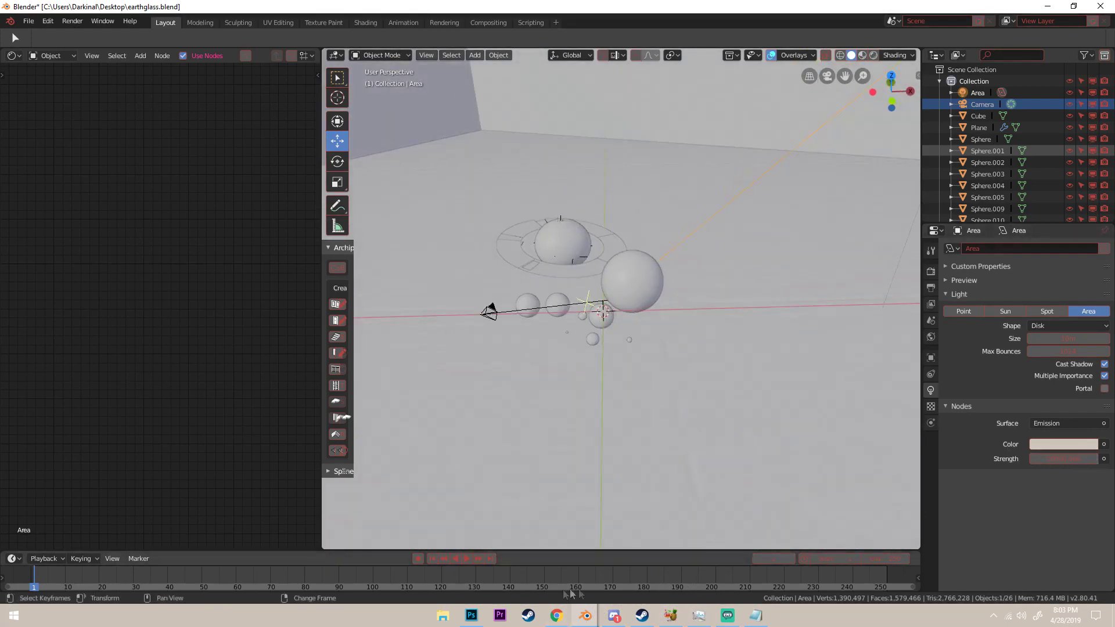
{"action": "left_click", "coordinate": [467, 619]}
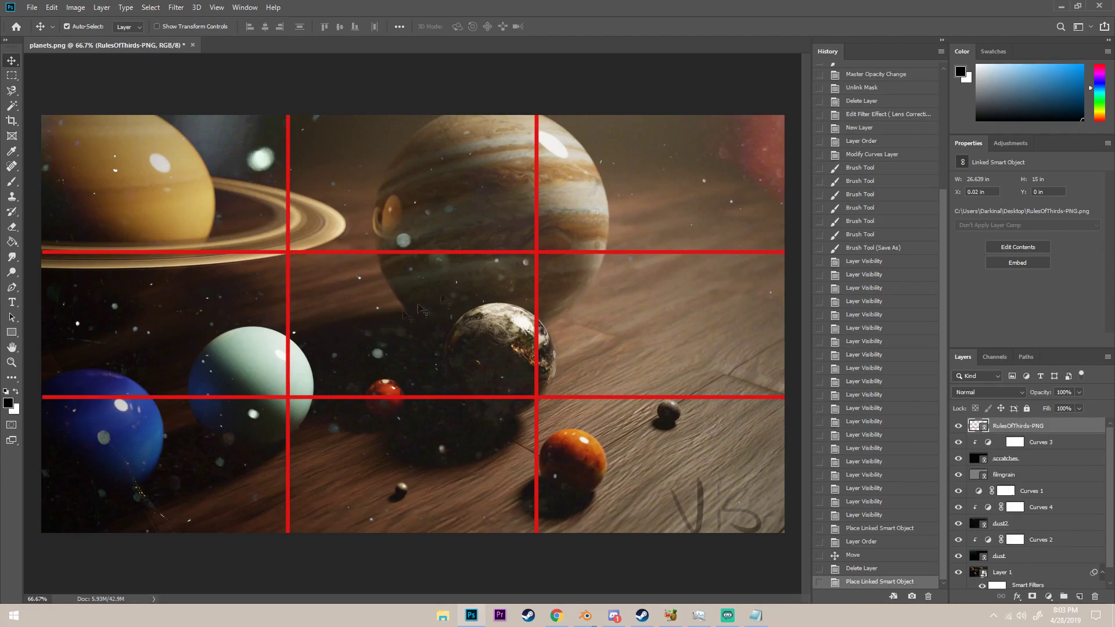
{"action": "left_click", "coordinate": [1057, 6]}
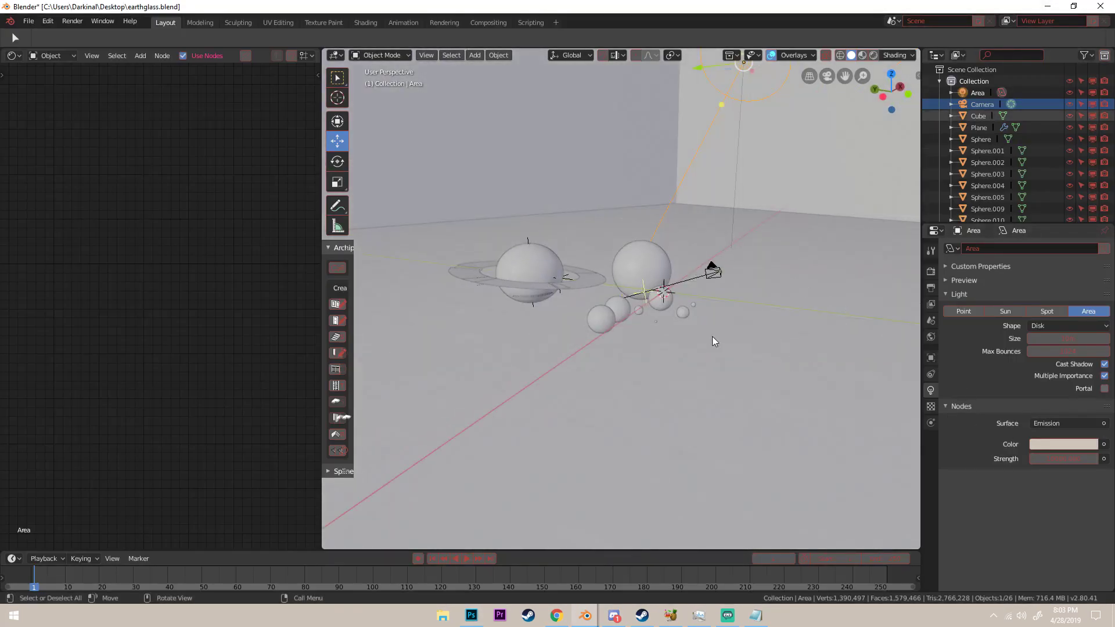
{"action": "middle_click_drag", "start_coordinate": [715, 341], "coordinate": [672, 341]}
{"action": "scroll", "coordinate": [671, 340], "scroll_direction": "up", "scroll_amount": 2}
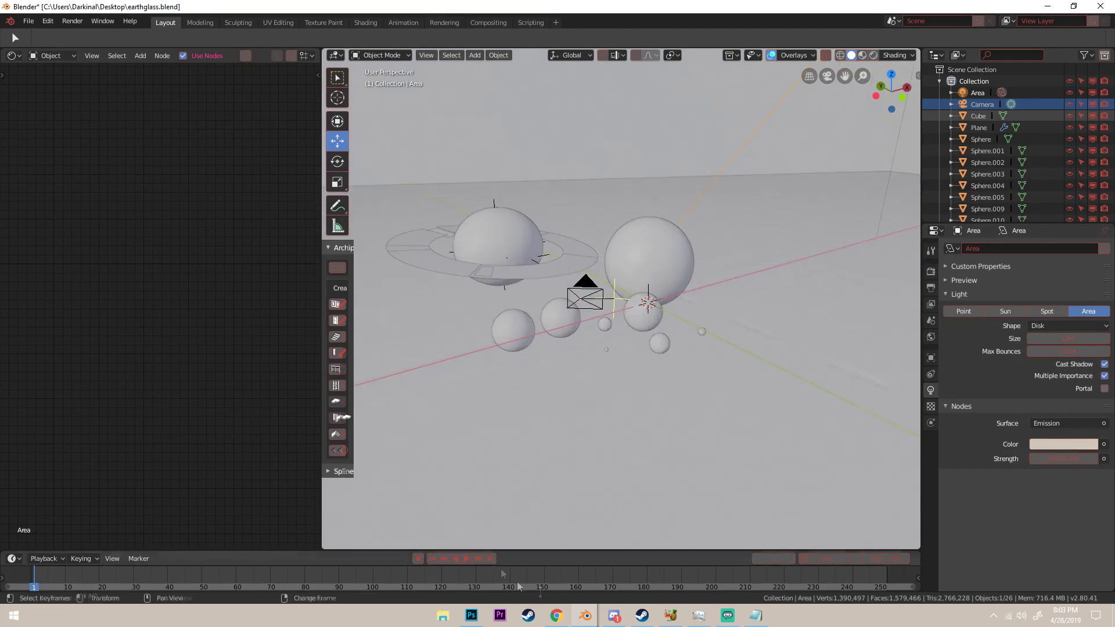
{"action": "left_click", "coordinate": [472, 616]}
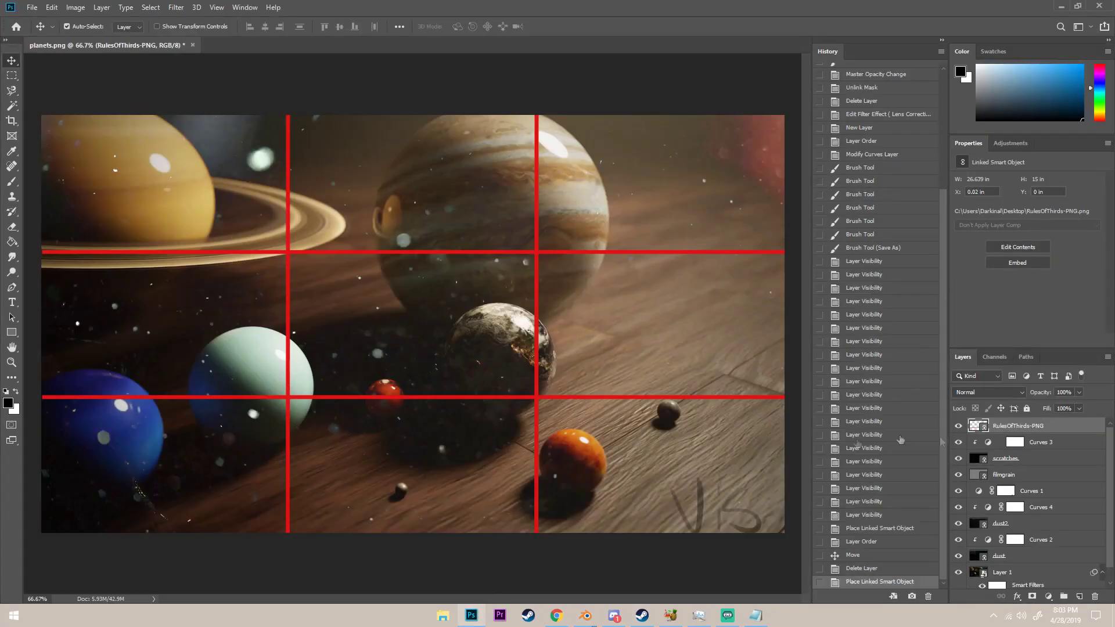
Switch to Blender and examine the area light's position relative to the planets and walls from several angles.
{"action": "left_click", "coordinate": [1057, 5]}
{"action": "middle_click_drag", "start_coordinate": [809, 227], "coordinate": [793, 330]}
{"action": "scroll", "coordinate": [748, 263], "scroll_direction": "up", "scroll_amount": 3}
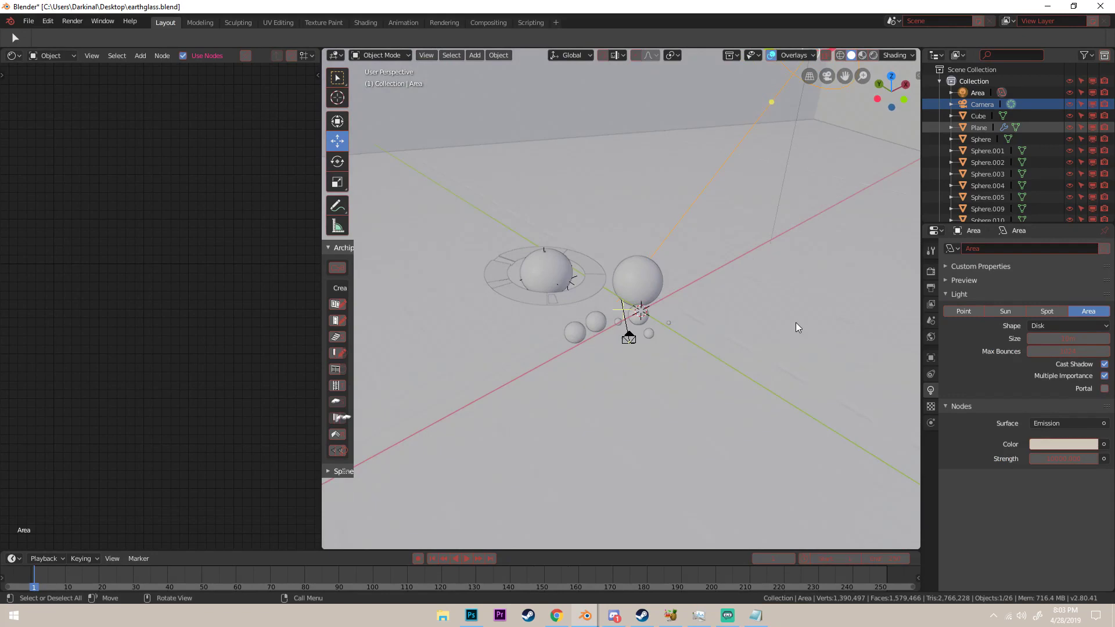
{"action": "middle_click_drag", "start_coordinate": [764, 320], "coordinate": [671, 346]}
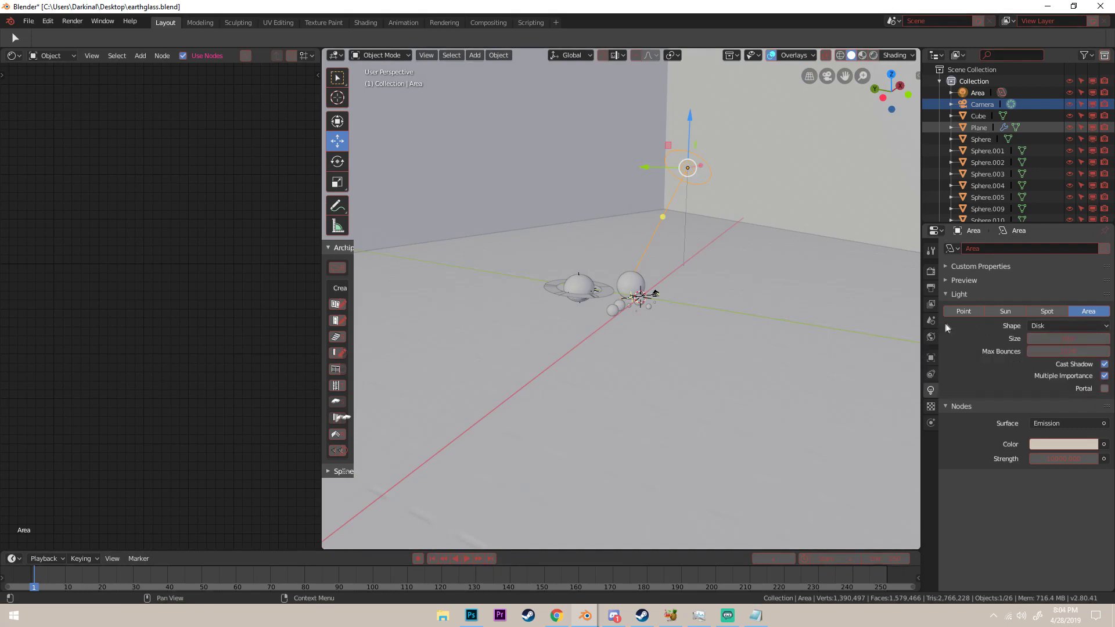
{"action": "middle_click_drag", "start_coordinate": [843, 325], "coordinate": [718, 326]}
{"action": "middle_click_drag", "start_coordinate": [834, 309], "coordinate": [802, 311]}
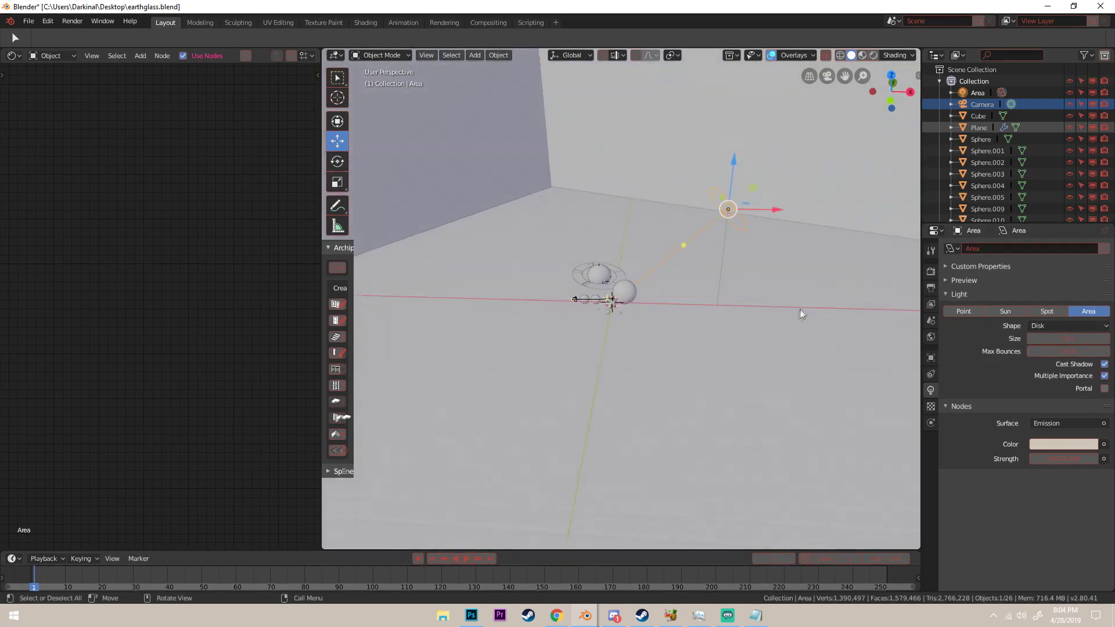
Add a second area light to the planets scene and delete it again.
{"action": "left_click", "coordinate": [647, 398]}
{"action": "key", "text": "shift+a"}
{"action": "mouse_move", "coordinate": [634, 399]}
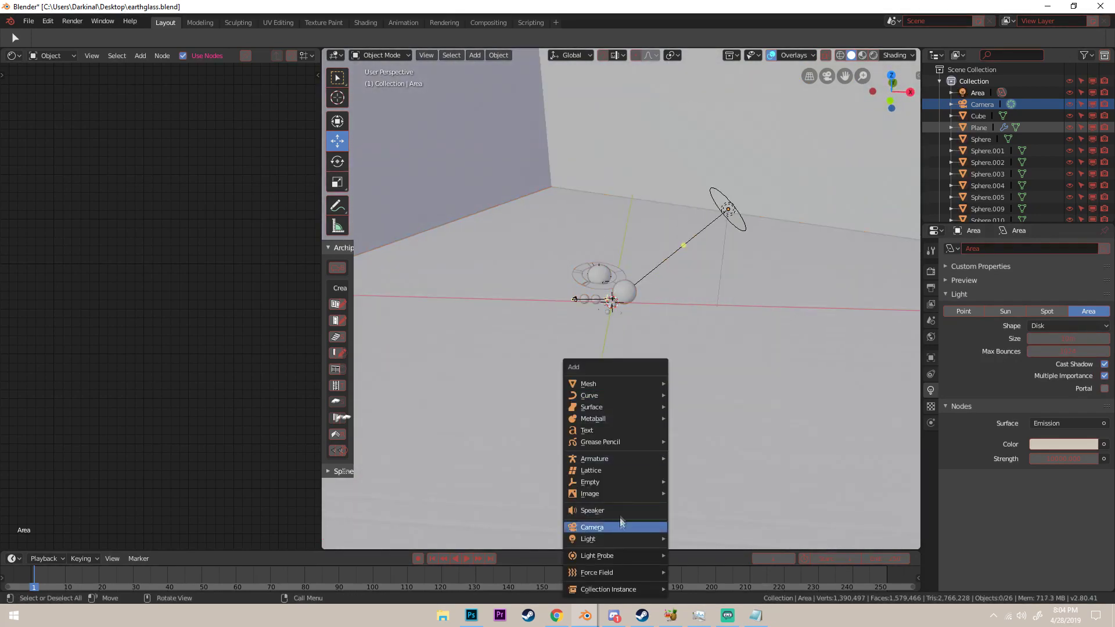
{"action": "mouse_move", "coordinate": [619, 540]}
{"action": "left_click", "coordinate": [719, 577]}
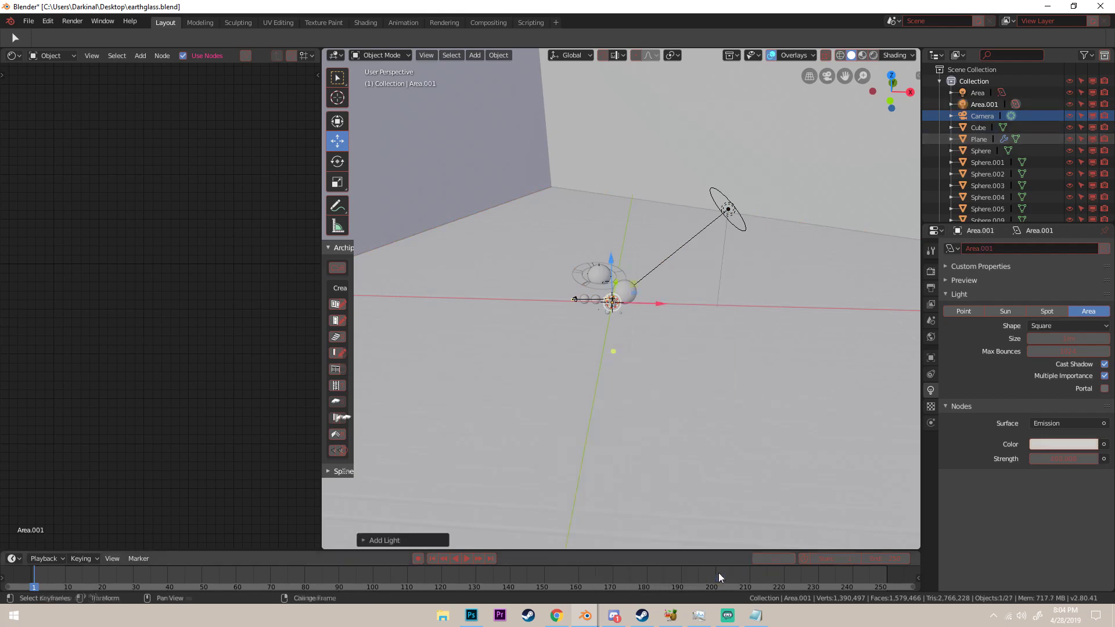
{"action": "key", "text": "Delete"}
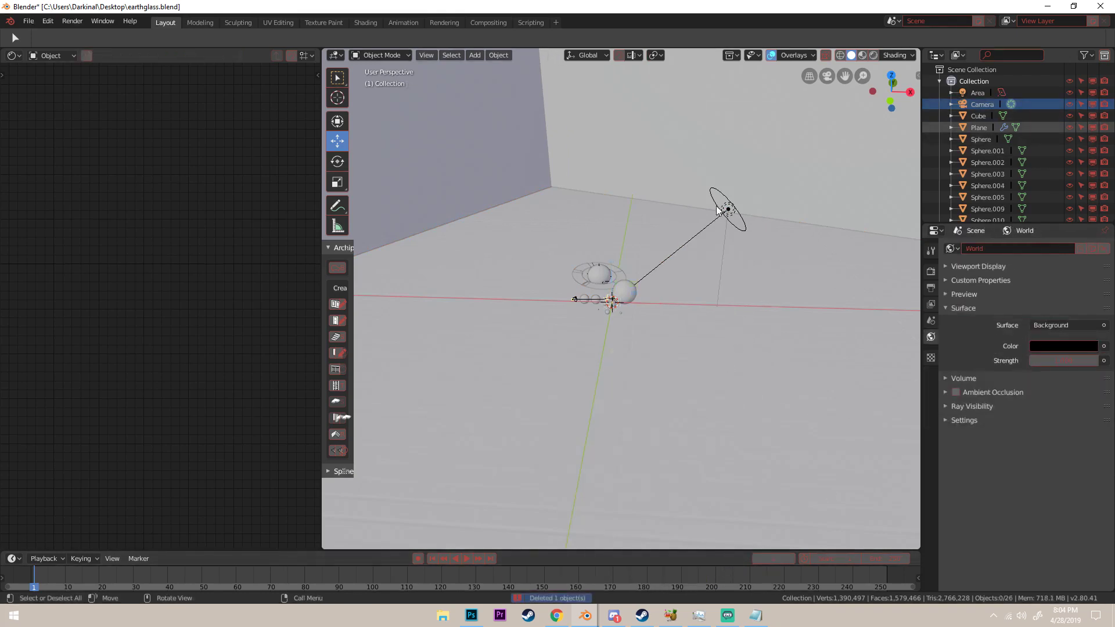
Select the original Area light and examine its direction towards the planets and camera from several angles.
{"action": "left_click", "coordinate": [598, 274]}
{"action": "left_click", "coordinate": [977, 93]}
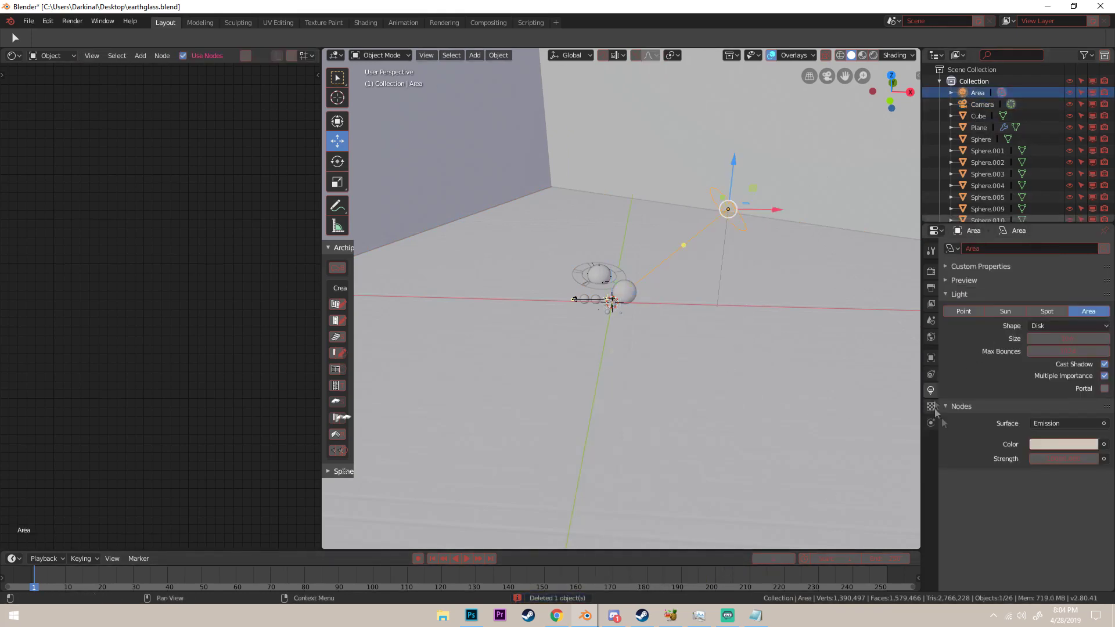
{"action": "middle_click_drag", "start_coordinate": [732, 394], "coordinate": [775, 369]}
{"action": "middle_click_drag", "start_coordinate": [658, 410], "coordinate": [633, 325]}
{"action": "middle_click_drag", "start_coordinate": [732, 283], "coordinate": [660, 305]}
{"action": "middle_click_drag", "start_coordinate": [638, 266], "coordinate": [807, 256]}
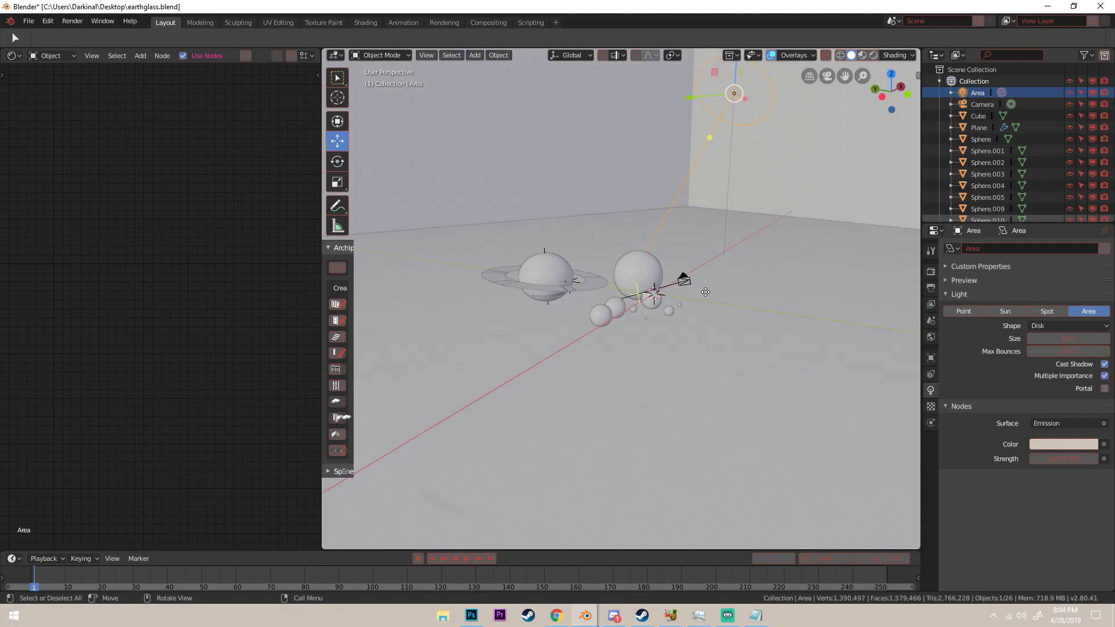
Switch to Photoshop and inspect the shadowed area around the red planet and Earth in planets.png up close.
{"action": "left_click", "coordinate": [471, 615]}
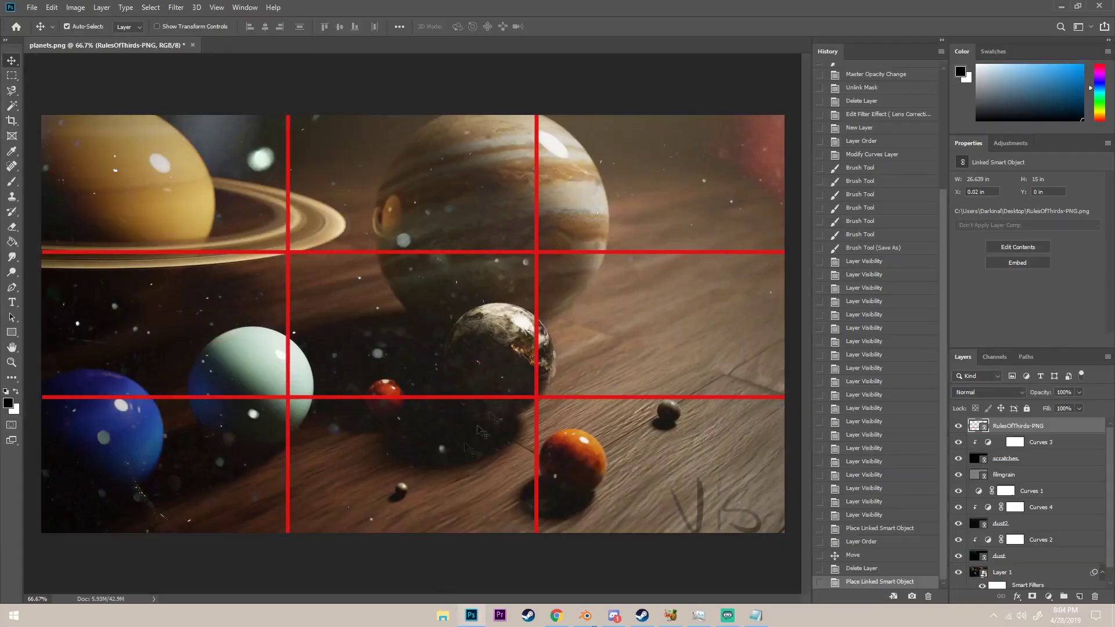
{"action": "key", "text": "ctrl+plus"}
{"action": "key", "text": "ctrl+plus"}
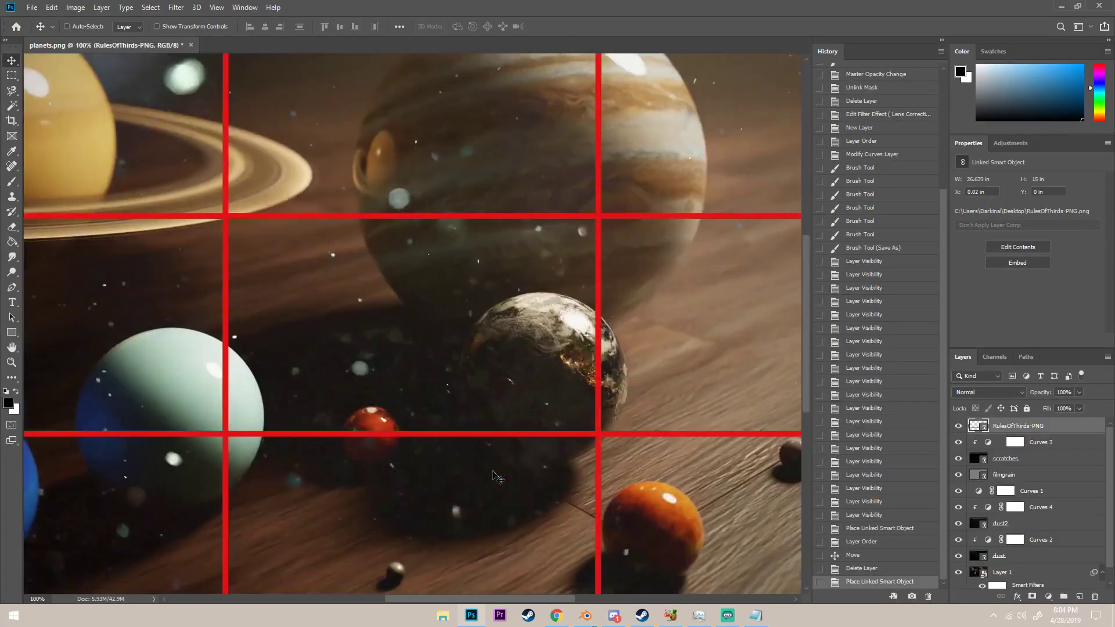
{"action": "scroll", "coordinate": [493, 475], "scroll_direction": "down", "scroll_amount": 4}
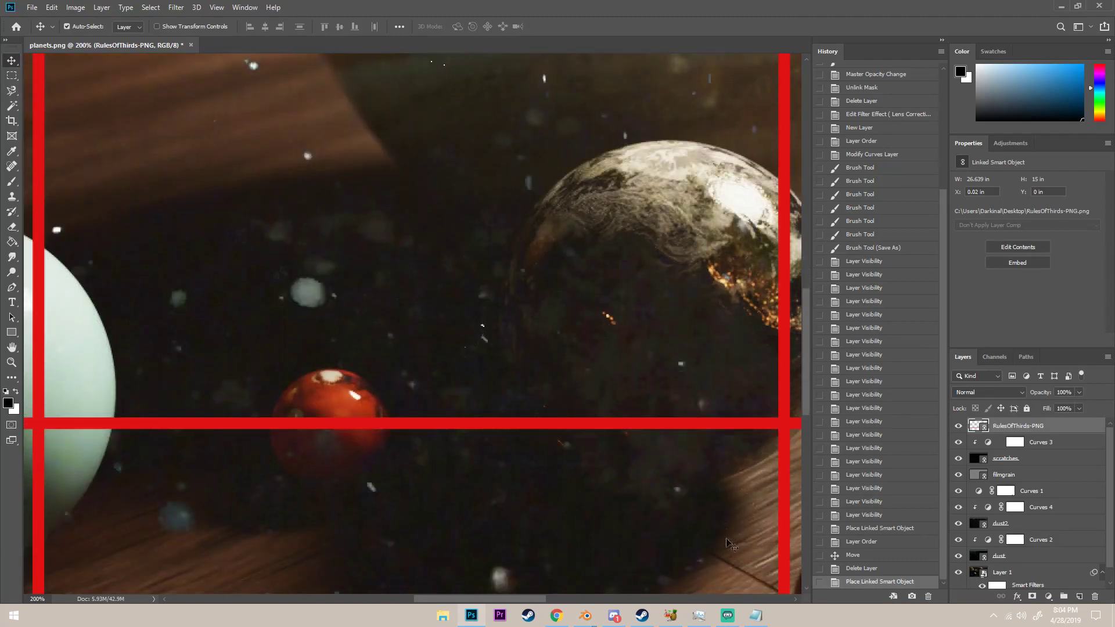
{"action": "scroll", "coordinate": [720, 512], "scroll_direction": "down", "scroll_amount": 1}
{"action": "key", "text": "ctrl+0"}
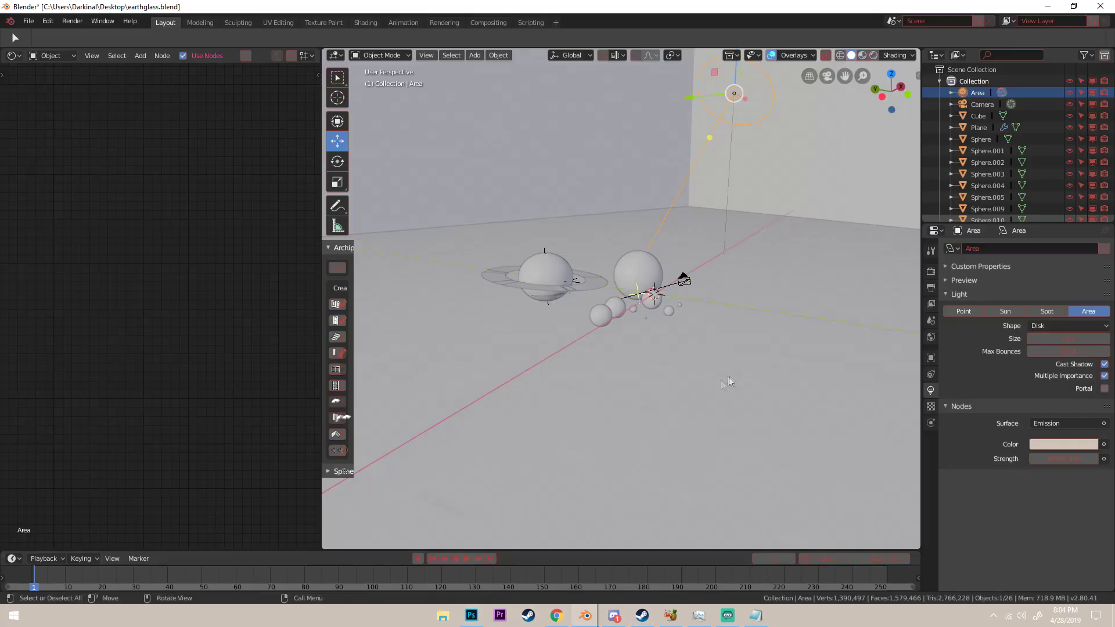
Compare the light and planet layout in Blender with the lighting of the finished planets.png in Photoshop.
{"action": "key", "text": "KP_0"}
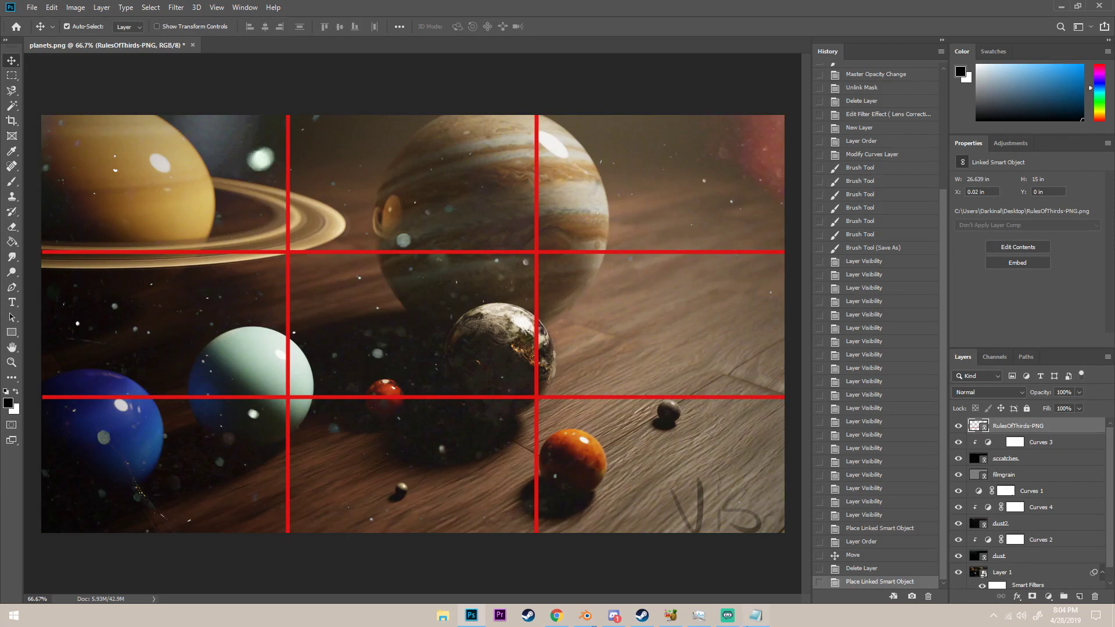
{"action": "mouse_move", "coordinate": [756, 616]}
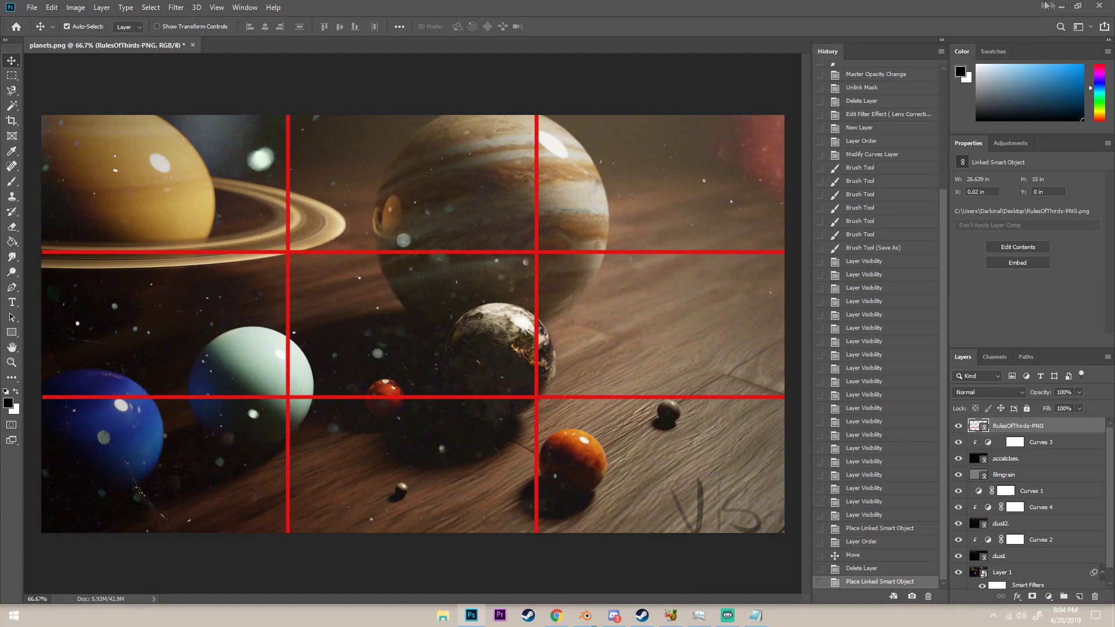
{"action": "left_click", "coordinate": [1061, 6]}
{"action": "scroll", "coordinate": [788, 272], "scroll_direction": "down", "scroll_amount": 5}
{"action": "middle_click_drag", "start_coordinate": [676, 306], "coordinate": [740, 285]}
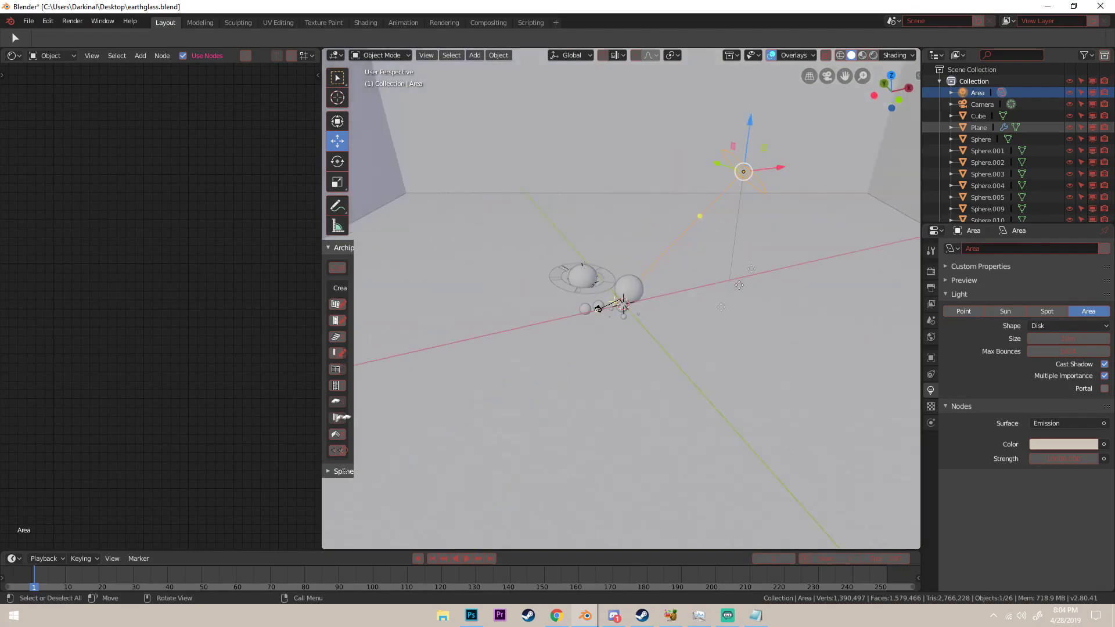
{"action": "left_click", "coordinate": [467, 617]}
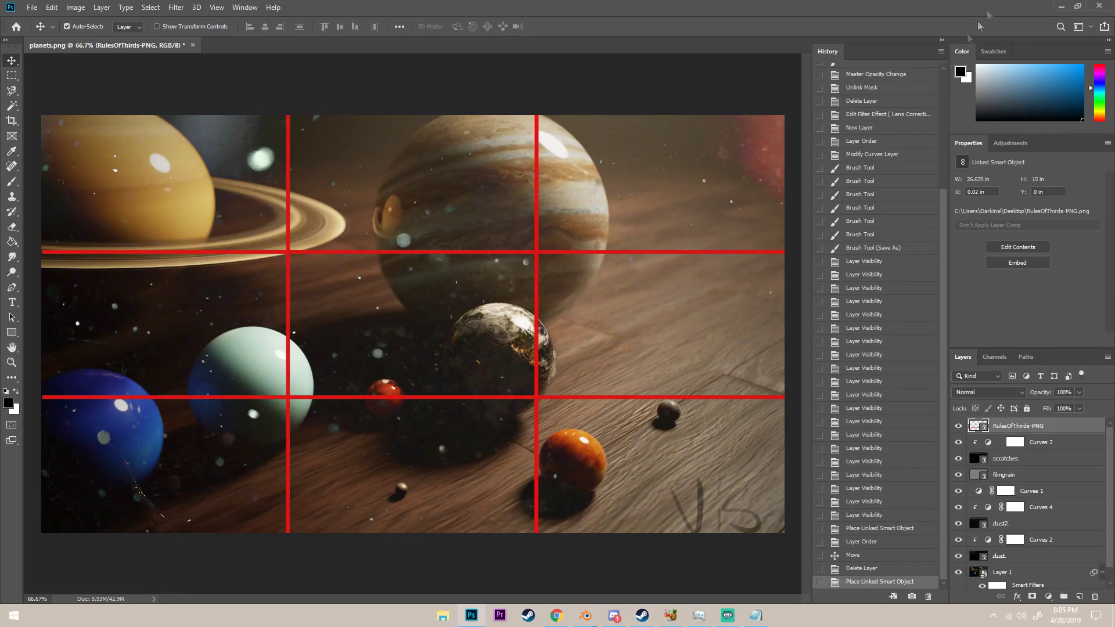
{"action": "left_click", "coordinate": [1062, 6]}
{"action": "middle_click_drag", "start_coordinate": [838, 169], "coordinate": [587, 226]}
Switch to Photoshop and hide every layer above Layer 1, from RulesOfThirds-PNG down to dust.
{"action": "left_click", "coordinate": [471, 615]}
{"action": "left_click", "coordinate": [959, 425]}
{"action": "left_click", "coordinate": [958, 442]}
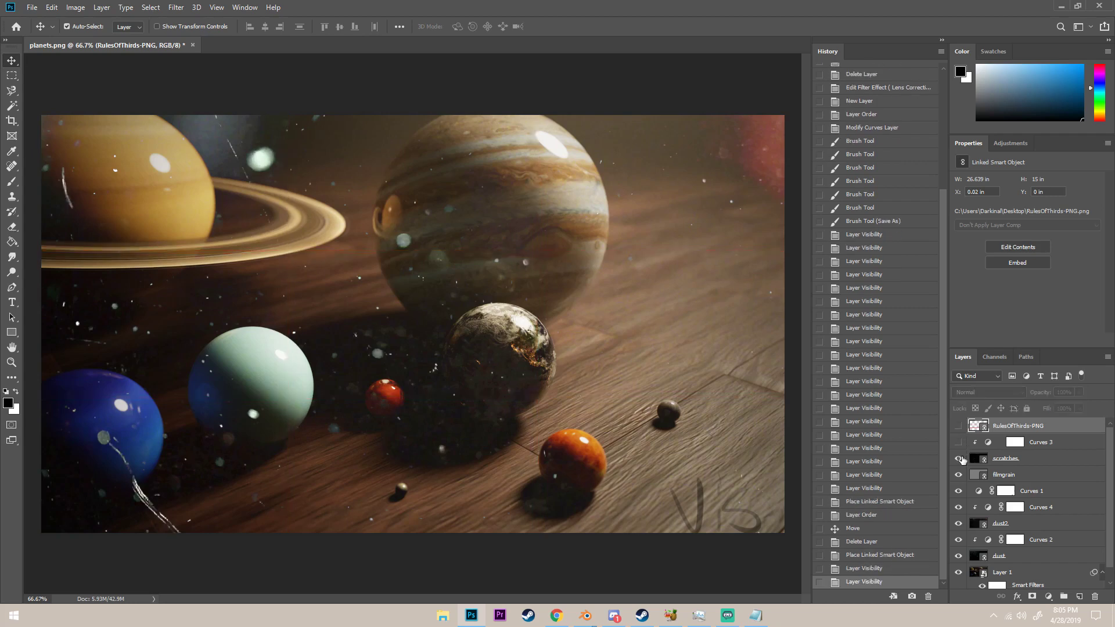
{"action": "left_click", "coordinate": [958, 459]}
{"action": "left_click", "coordinate": [958, 475]}
{"action": "left_click", "coordinate": [959, 491]}
{"action": "left_click", "coordinate": [959, 507]}
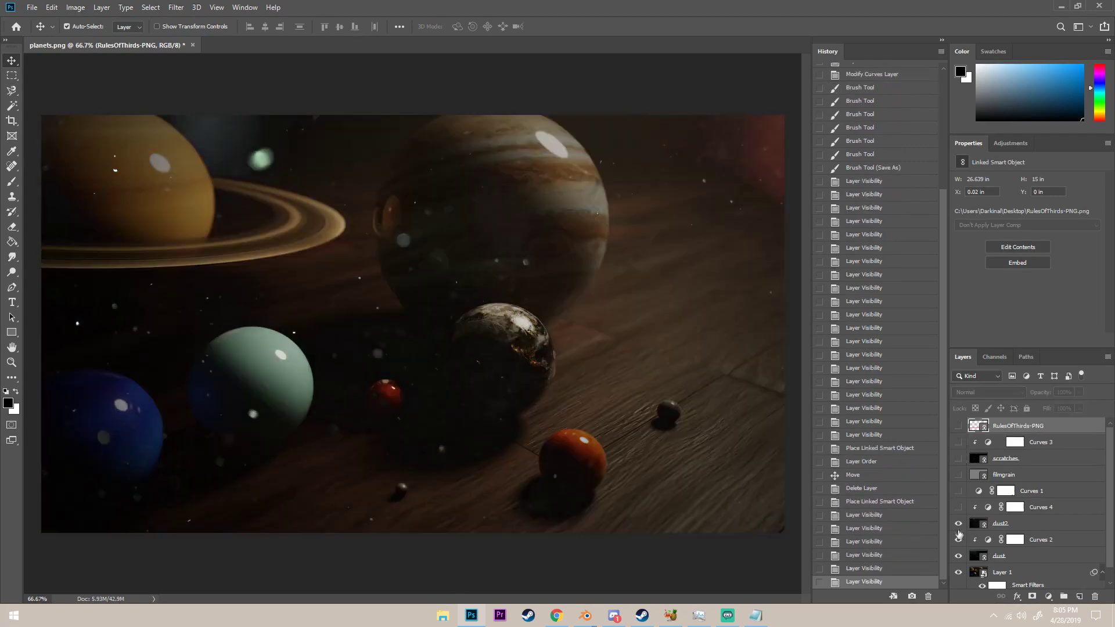
{"action": "left_click", "coordinate": [959, 524]}
{"action": "left_click", "coordinate": [958, 540]}
{"action": "left_click", "coordinate": [958, 556]}
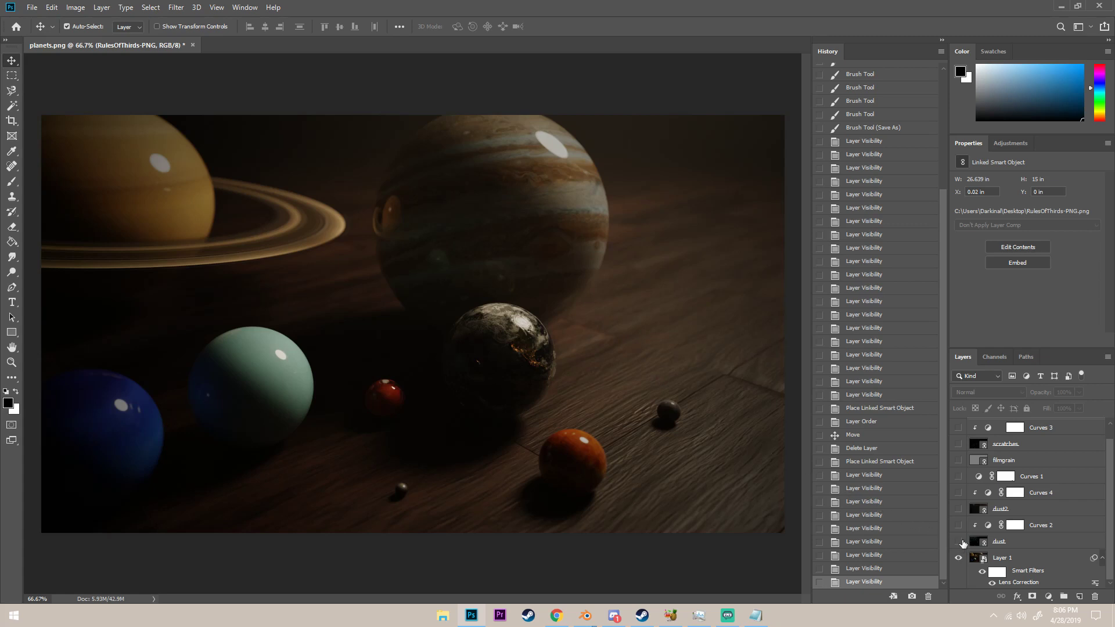
Preview the scratches layer over Layer 1, then show Curves 1 and hide scratches again.
{"action": "scroll", "coordinate": [963, 540], "scroll_direction": "up", "scroll_amount": 1}
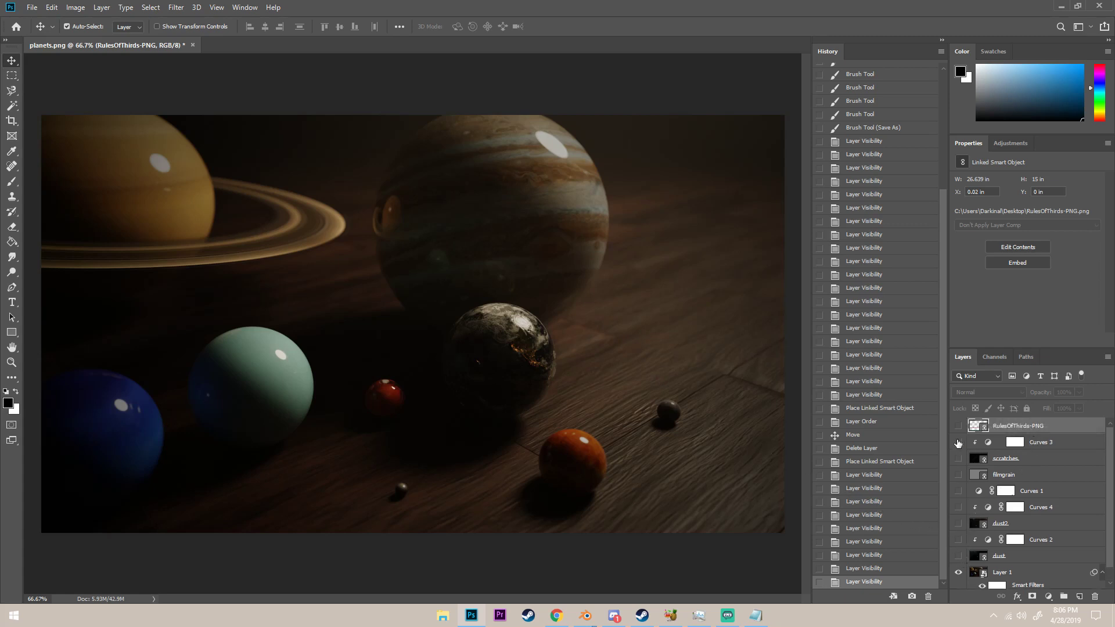
{"action": "left_click", "coordinate": [958, 458]}
{"action": "left_click", "coordinate": [959, 443]}
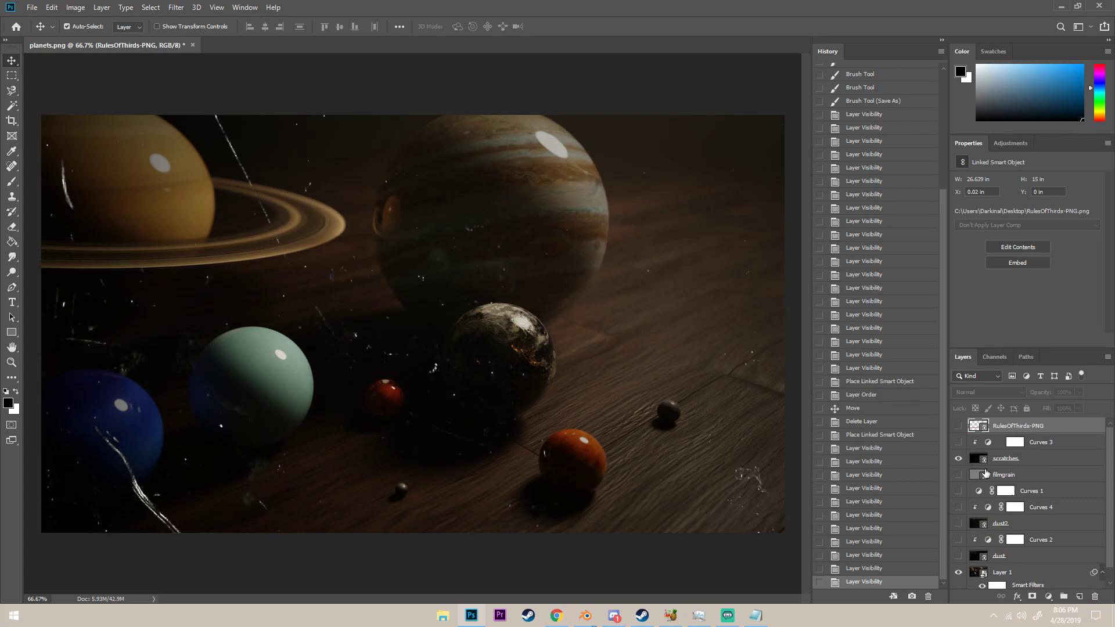
{"action": "left_click", "coordinate": [958, 490]}
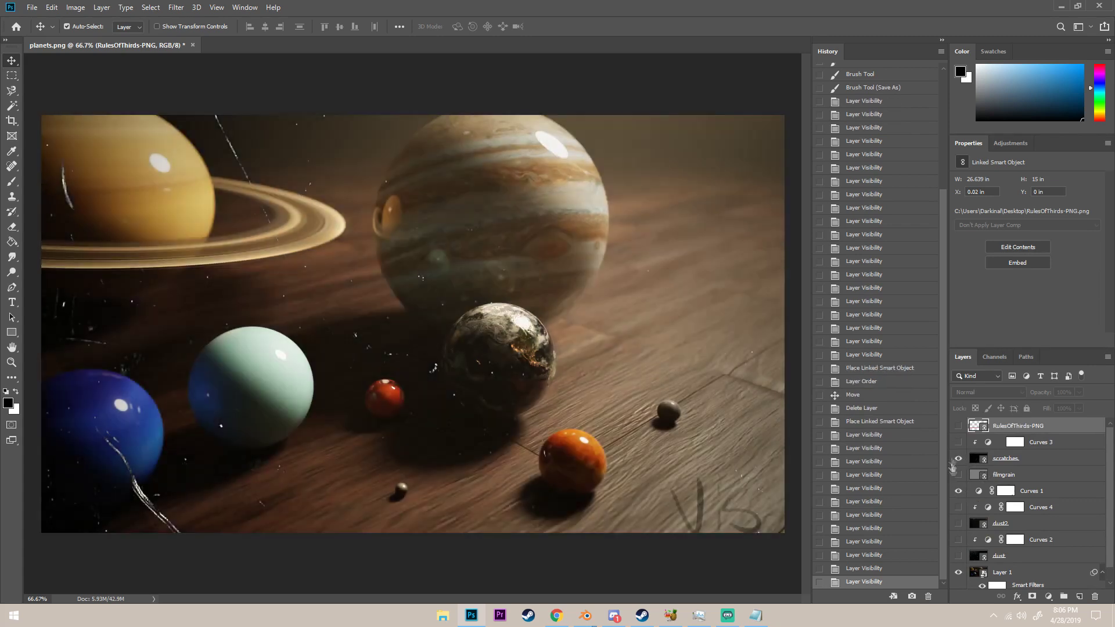
{"action": "left_click", "coordinate": [958, 459]}
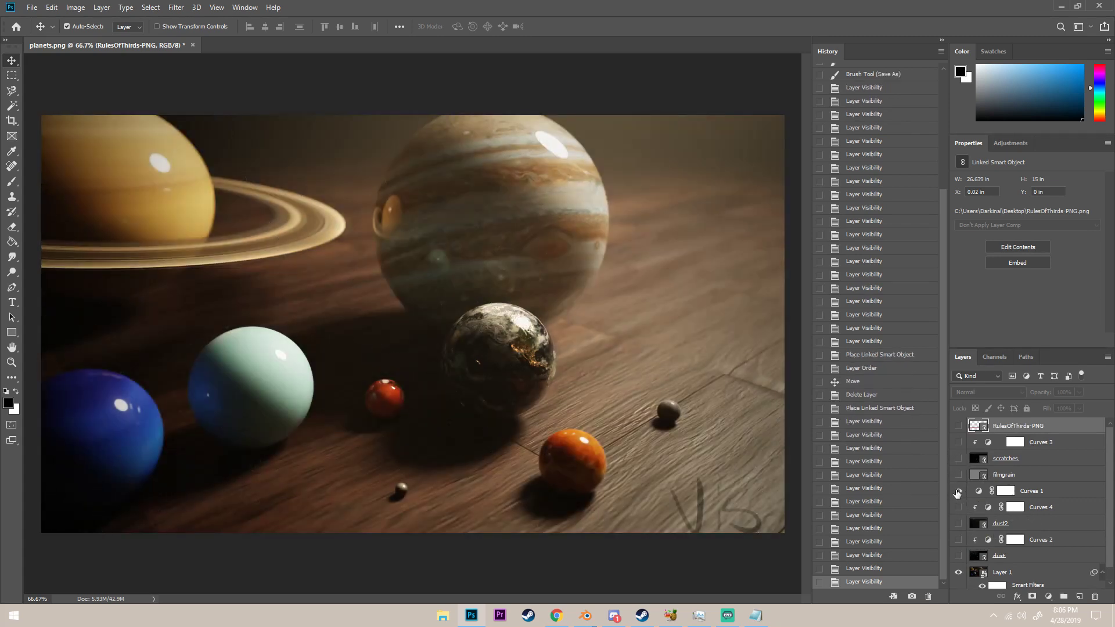
Toggle the Curves 1 layer's visibility repeatedly to compare the image with and without it, leaving it shown.
{"action": "left_click", "coordinate": [959, 493]}
{"action": "left_click", "coordinate": [959, 491]}
{"action": "left_click", "coordinate": [959, 493]}
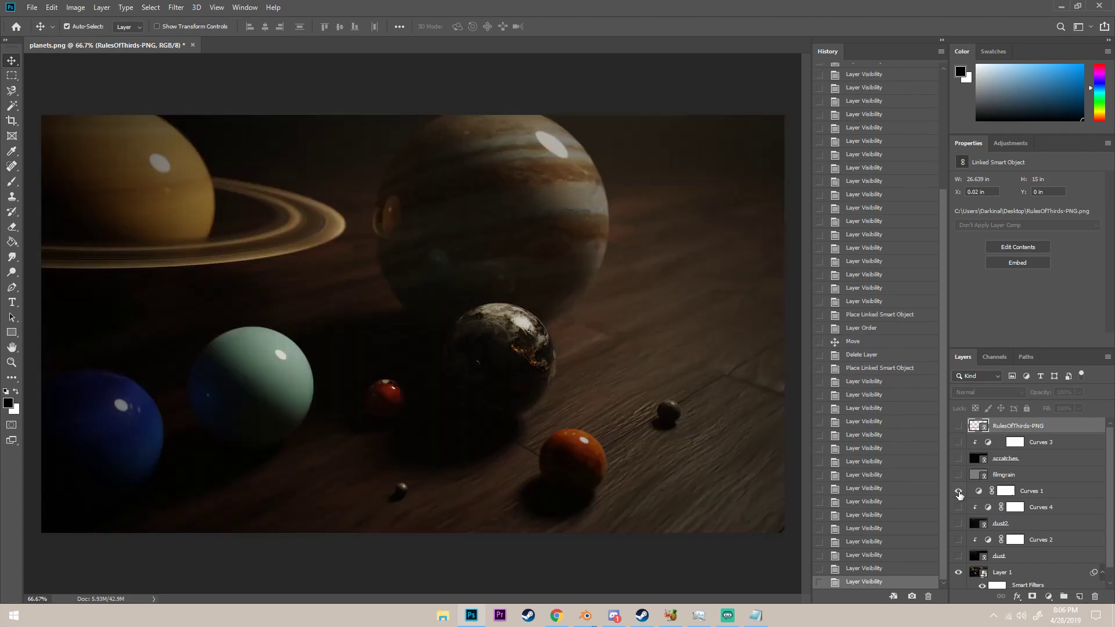
{"action": "left_click", "coordinate": [959, 493]}
{"action": "left_click", "coordinate": [959, 493]}
{"action": "left_click", "coordinate": [959, 492]}
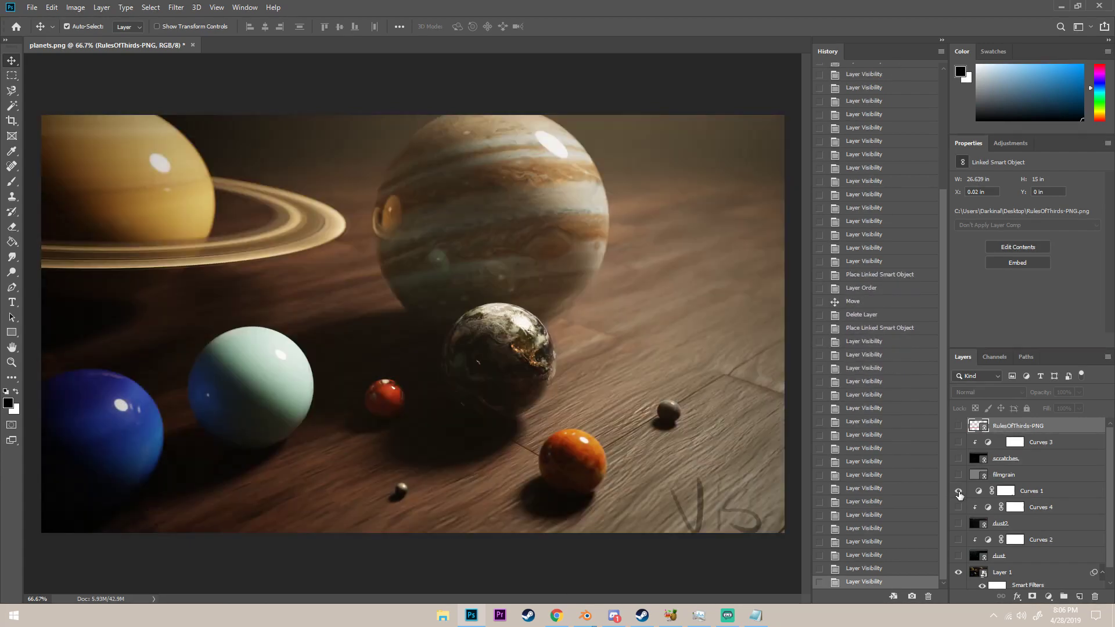
{"action": "left_click", "coordinate": [959, 493]}
{"action": "left_click", "coordinate": [959, 492]}
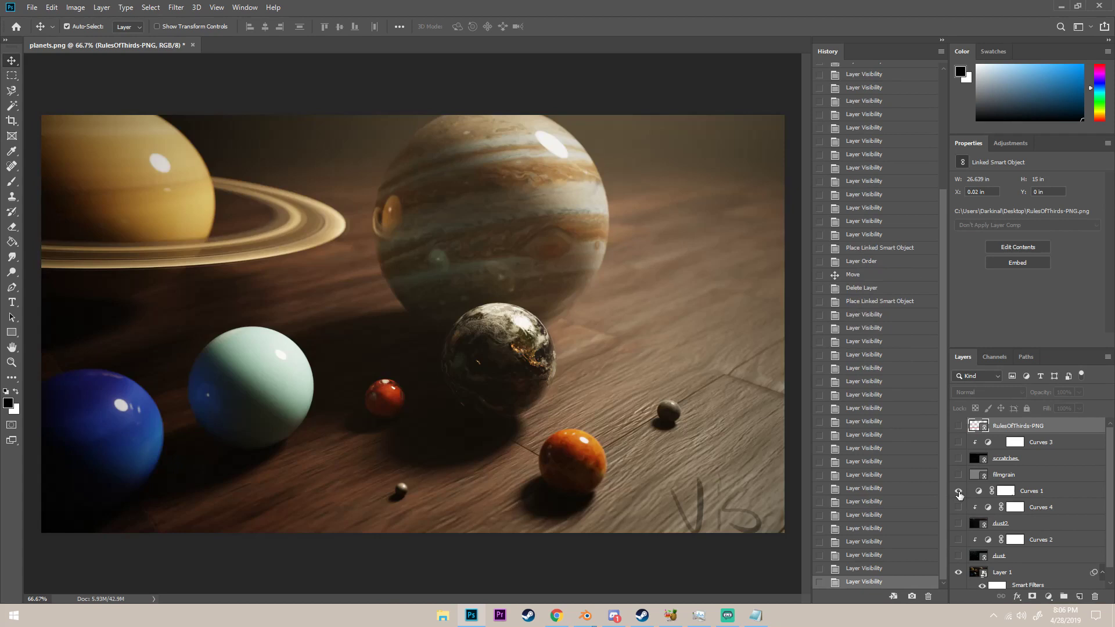
{"action": "left_click", "coordinate": [959, 493]}
{"action": "left_click", "coordinate": [959, 493]}
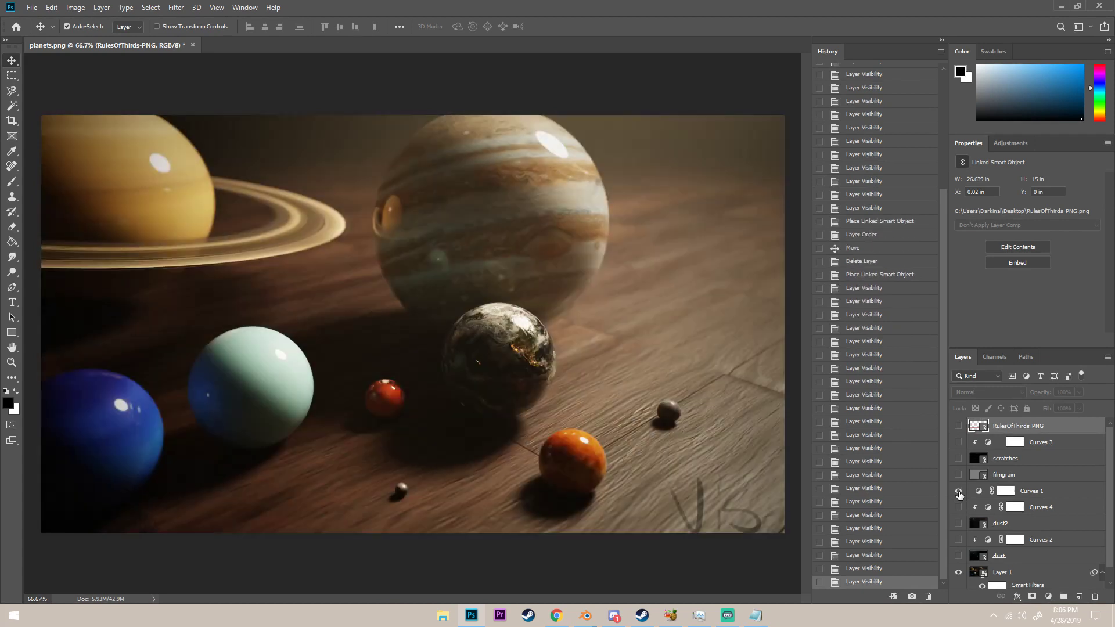
{"action": "left_click", "coordinate": [959, 493]}
{"action": "left_click", "coordinate": [959, 493]}
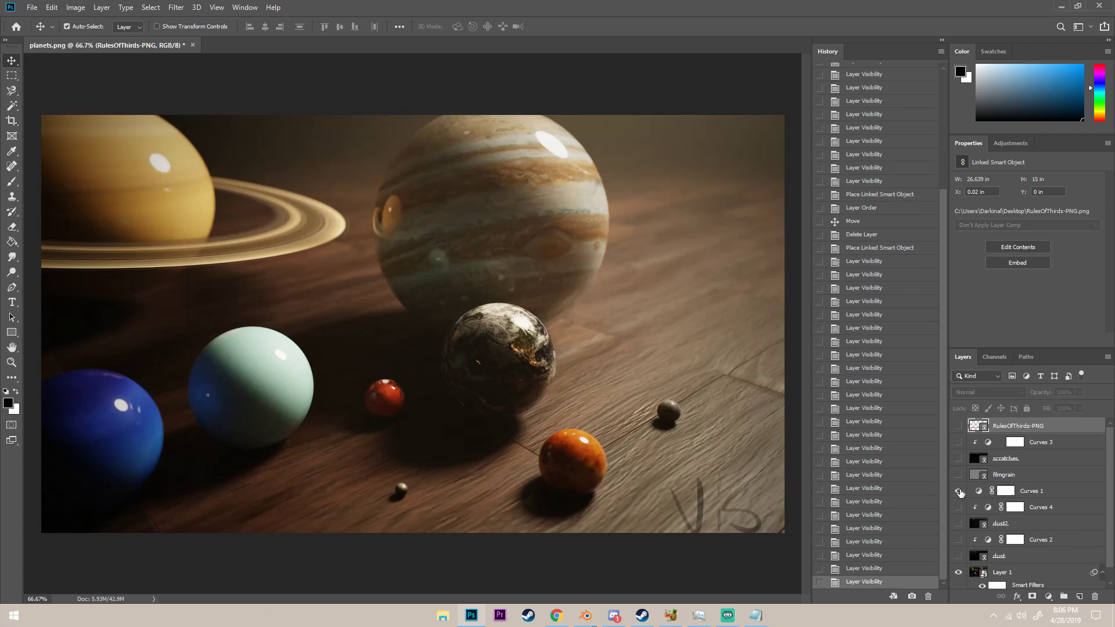
{"action": "left_click", "coordinate": [959, 492]}
{"action": "left_click", "coordinate": [959, 493]}
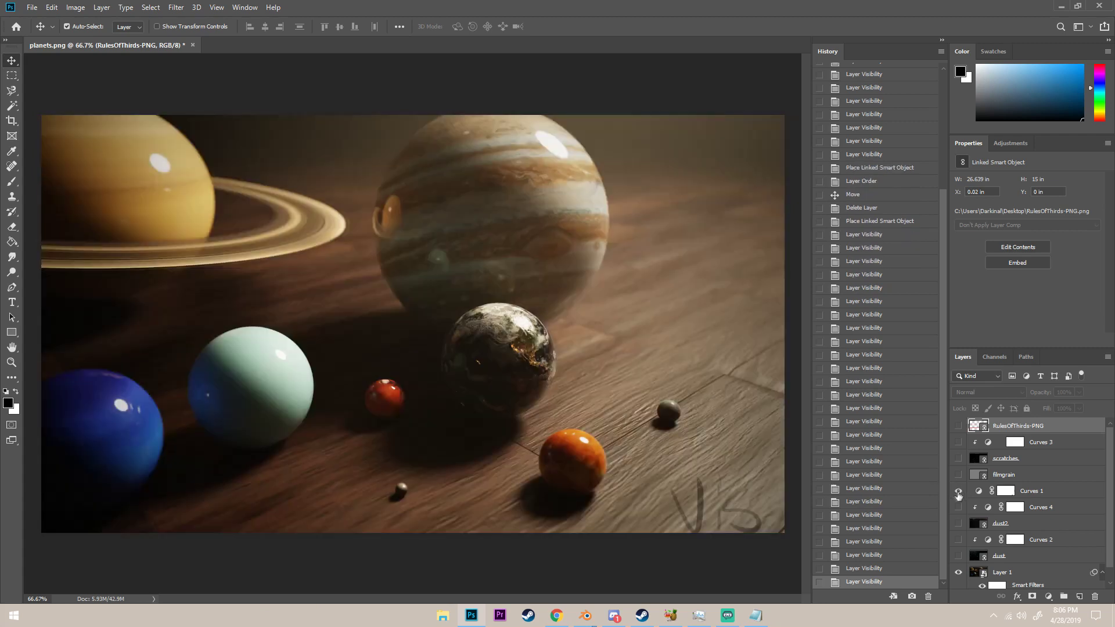
Select the Curves 1 adjustment to display its curve and compare the image with it hidden and shown.
{"action": "left_click", "coordinate": [1028, 498]}
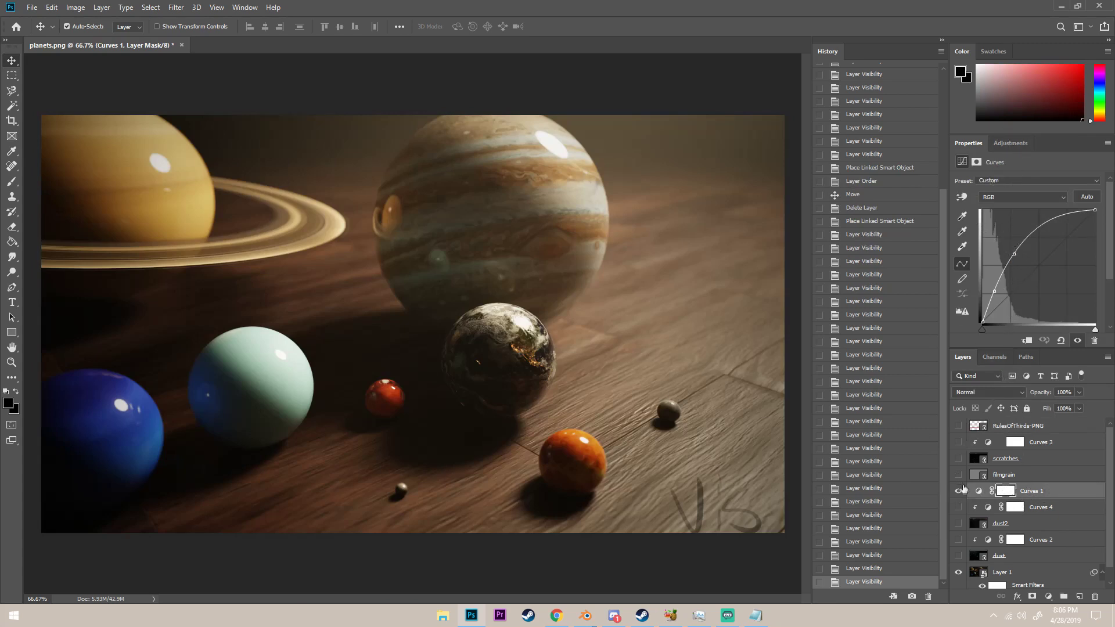
{"action": "left_click", "coordinate": [959, 492]}
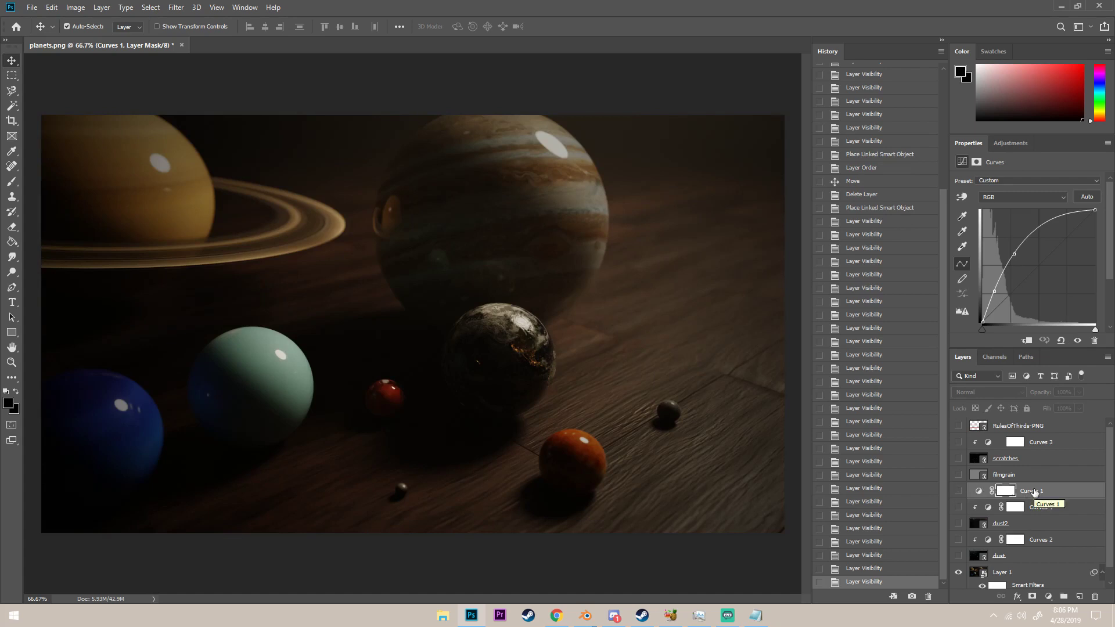
{"action": "left_click", "coordinate": [959, 492]}
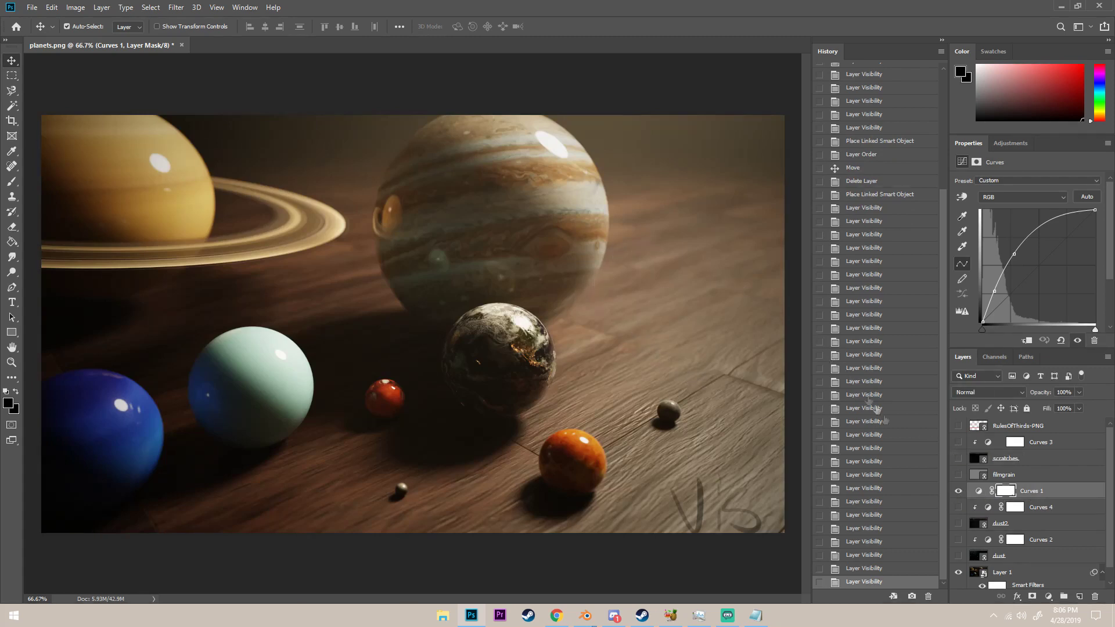
Show the dust2 and dust layers over the render.
{"action": "scroll", "coordinate": [1013, 504], "scroll_direction": "down", "scroll_amount": 1}
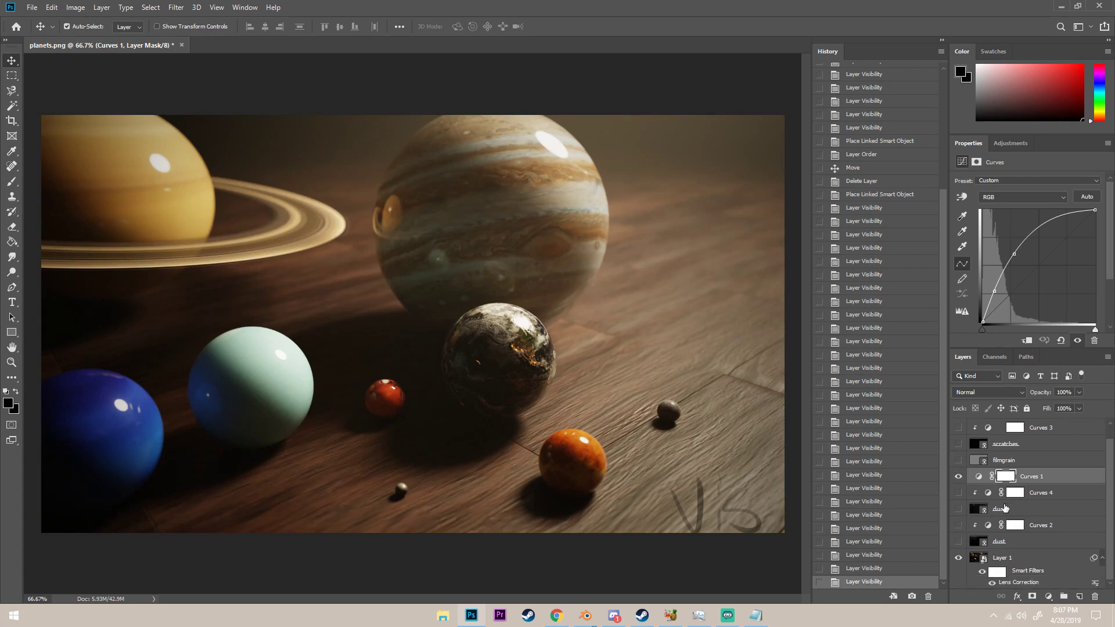
{"action": "left_click", "coordinate": [960, 510]}
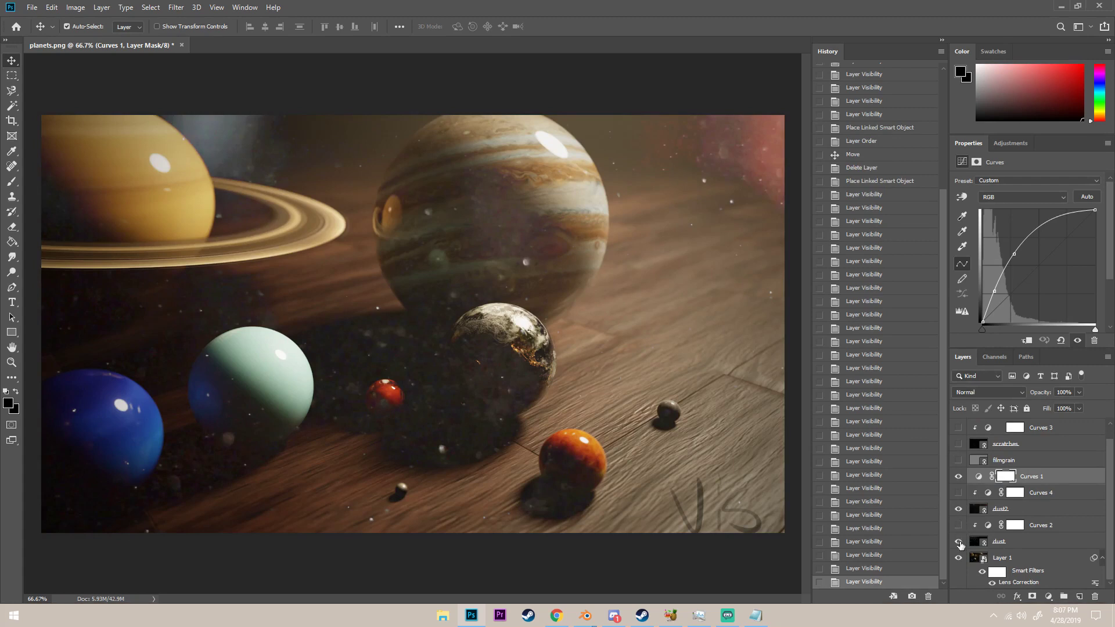
{"action": "left_click", "coordinate": [959, 541]}
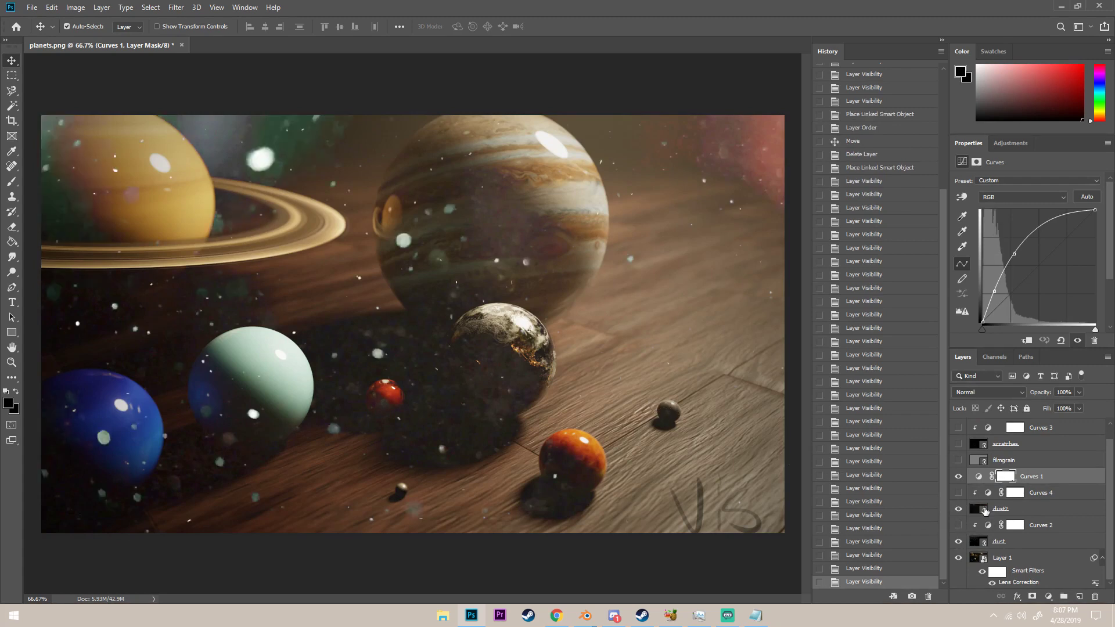
Show the scratches layer and the Curves 4, Curves 2 and Curves 3 adjustments over the render.
{"action": "scroll", "coordinate": [985, 512], "scroll_direction": "up", "scroll_amount": 1}
{"action": "left_click", "coordinate": [959, 459]}
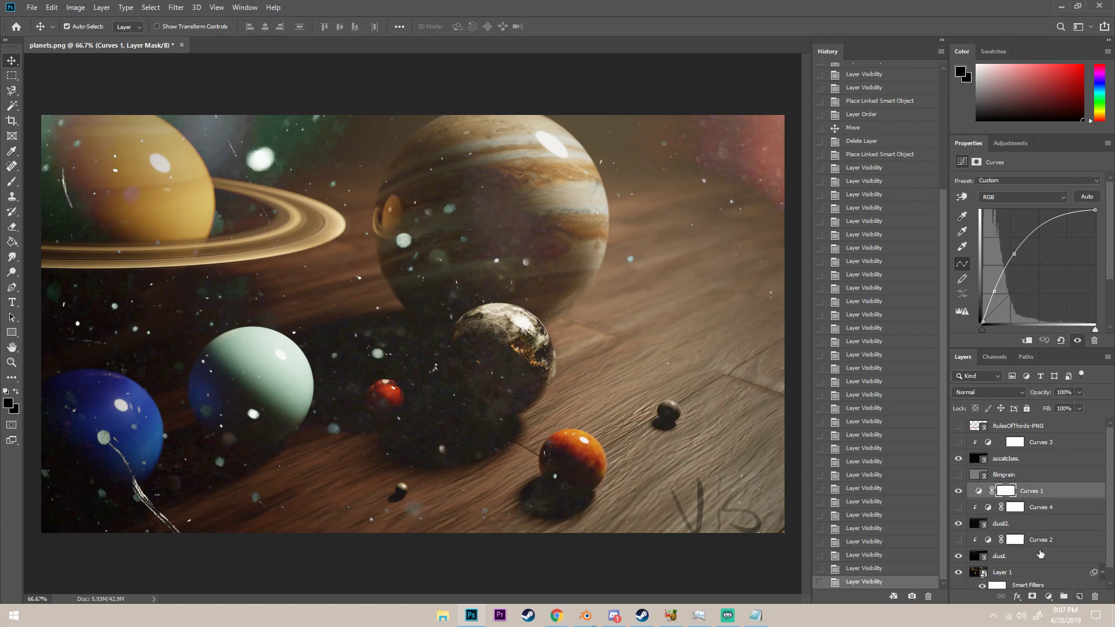
{"action": "left_click", "coordinate": [959, 507]}
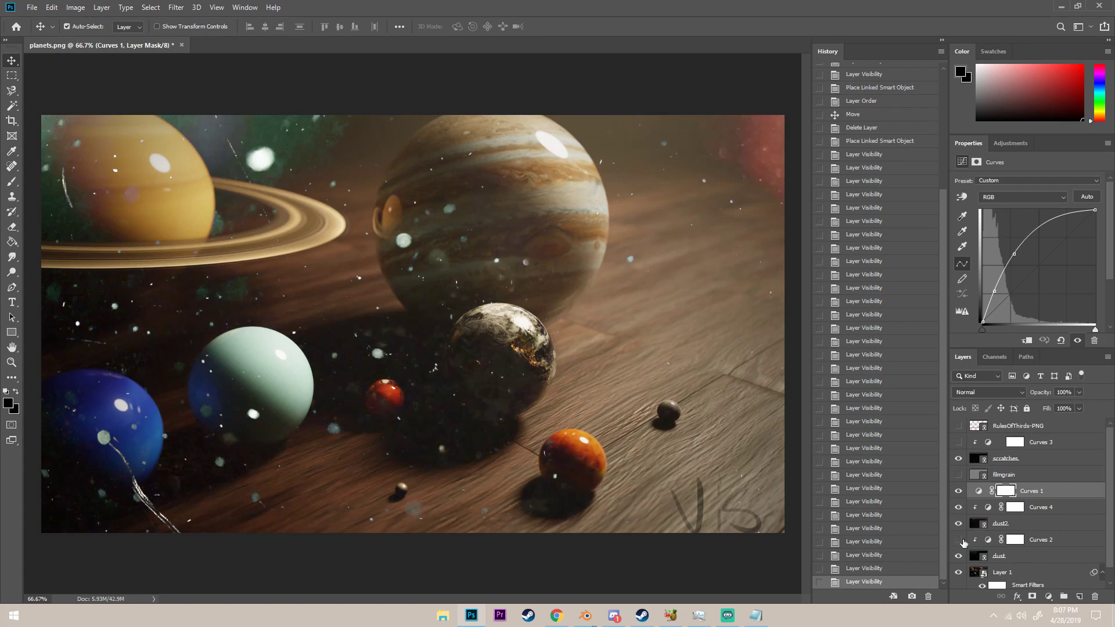
{"action": "left_click", "coordinate": [959, 540]}
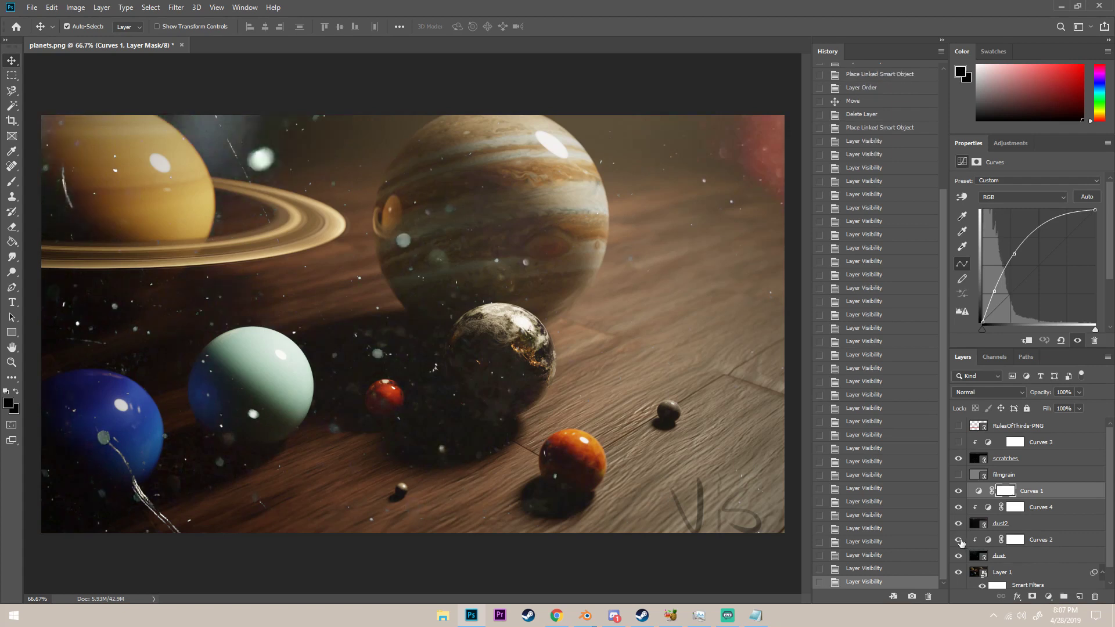
{"action": "left_click", "coordinate": [959, 442]}
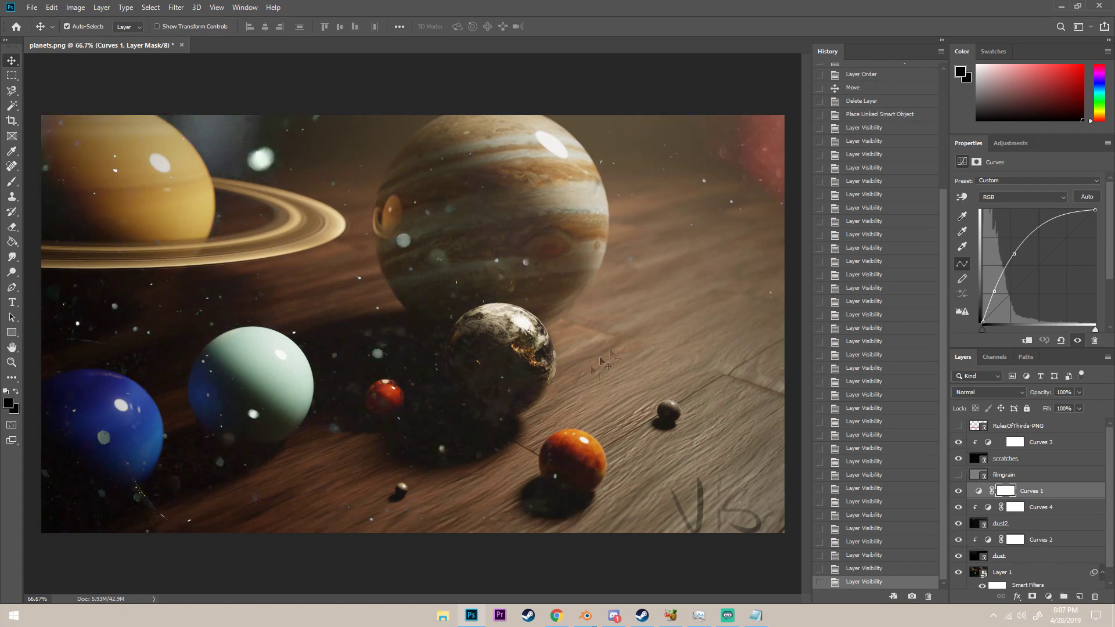
Compare the area beside Jupiter at 200% with the filmgrain layer hidden and shown, leaving the layer shown.
{"action": "scroll", "coordinate": [1003, 446], "scroll_direction": "down", "scroll_amount": 1}
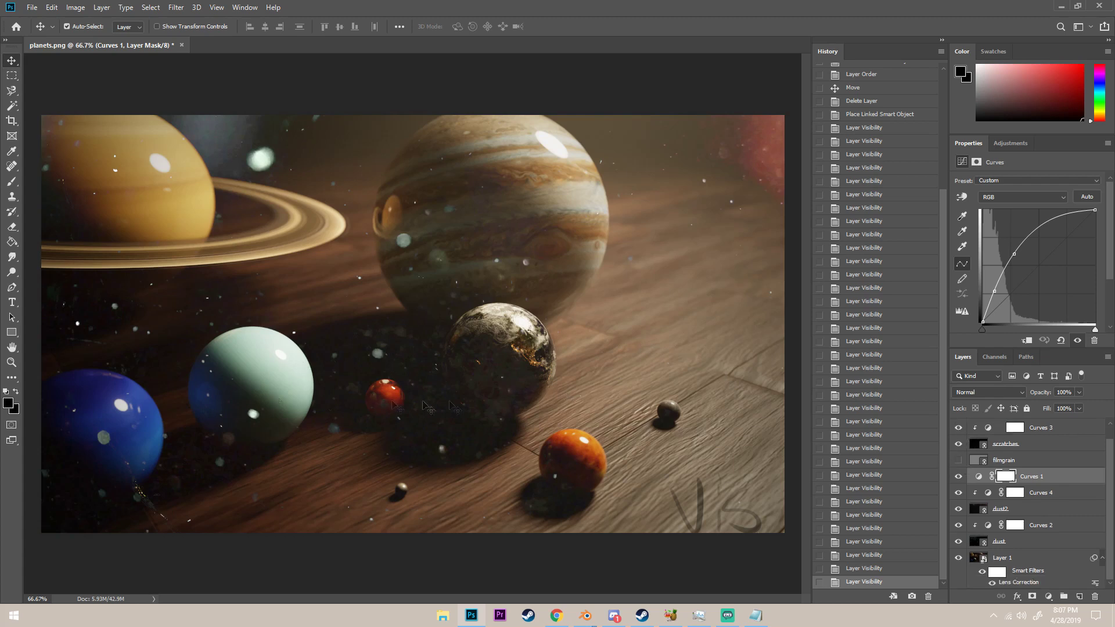
{"action": "left_click", "coordinate": [959, 461]}
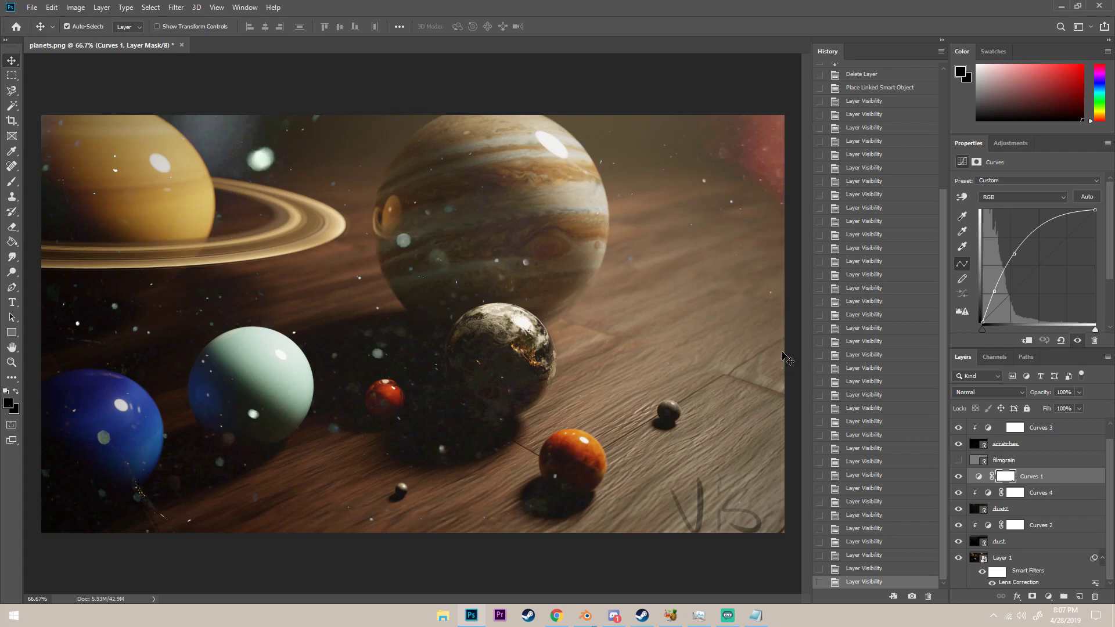
{"action": "key", "text": "ctrl+plus"}
{"action": "key", "text": "ctrl+plus"}
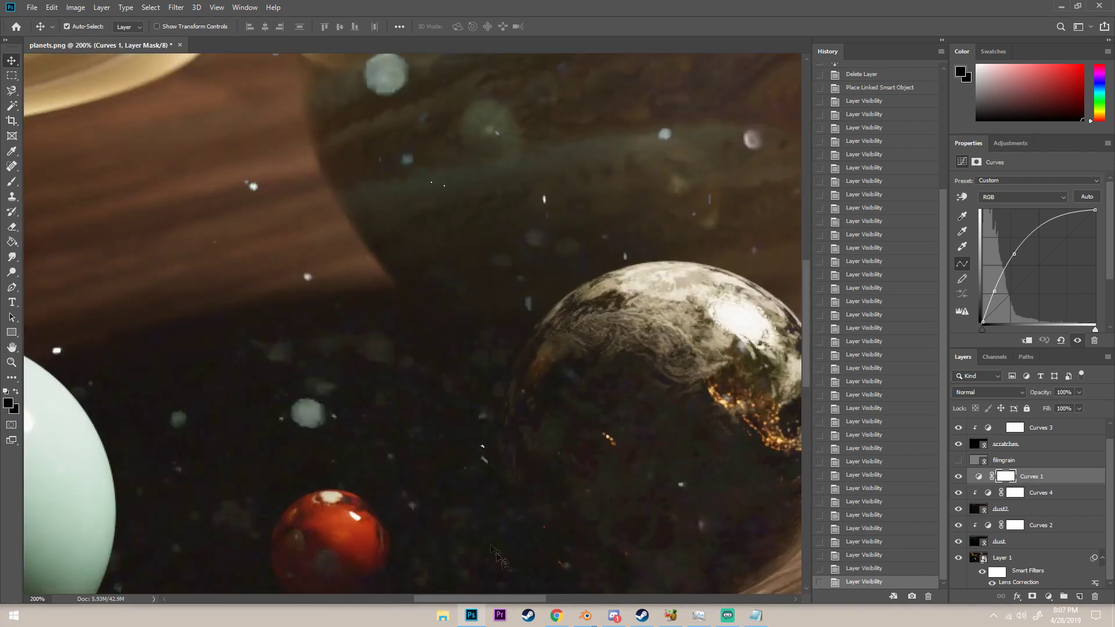
{"action": "left_click_drag", "start_coordinate": [504, 600], "coordinate": [614, 600]}
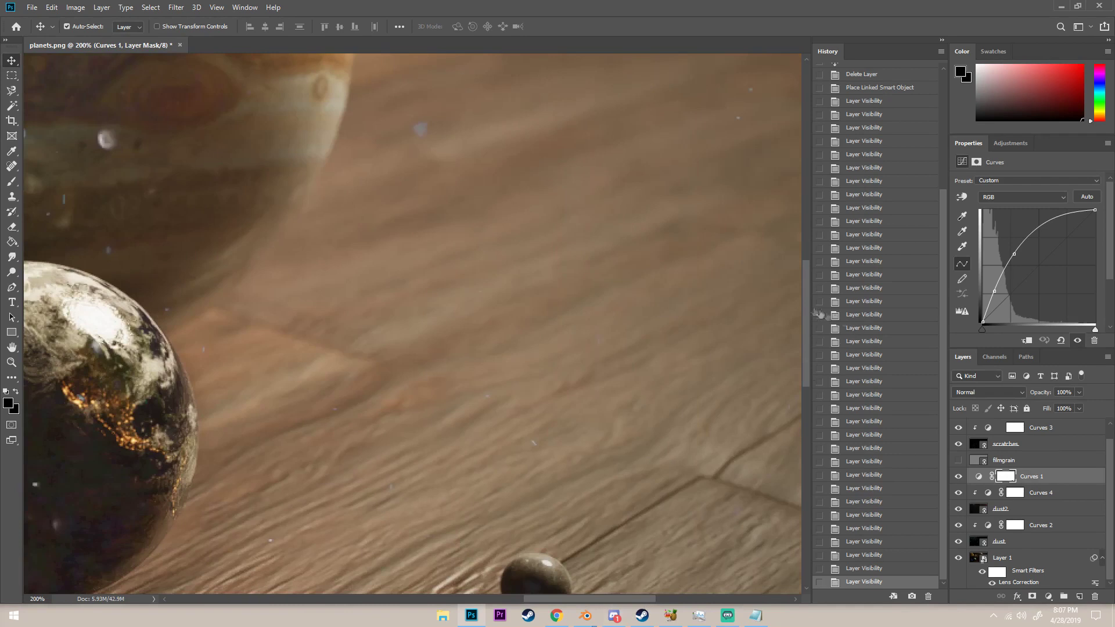
{"action": "left_click_drag", "start_coordinate": [817, 312], "coordinate": [799, 240]}
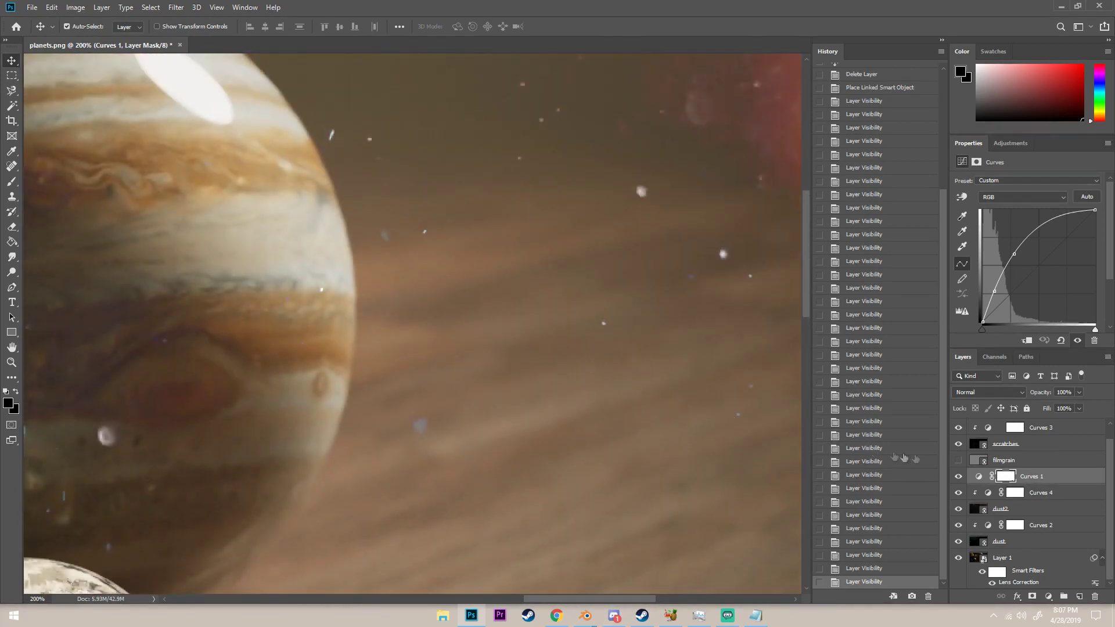
{"action": "left_click", "coordinate": [960, 460]}
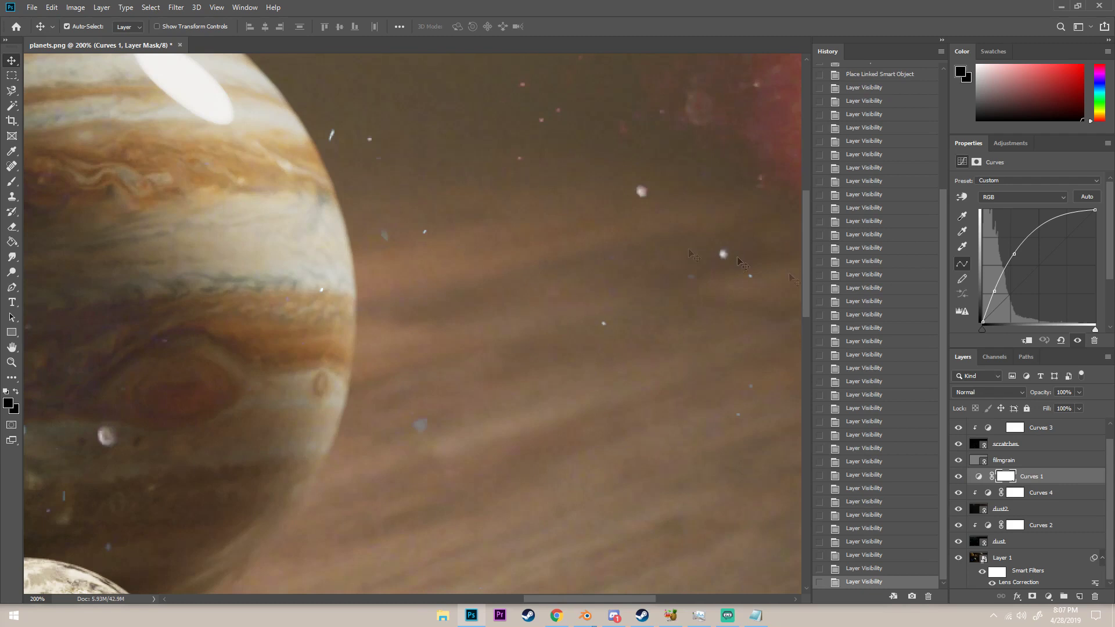
{"action": "left_click", "coordinate": [959, 460]}
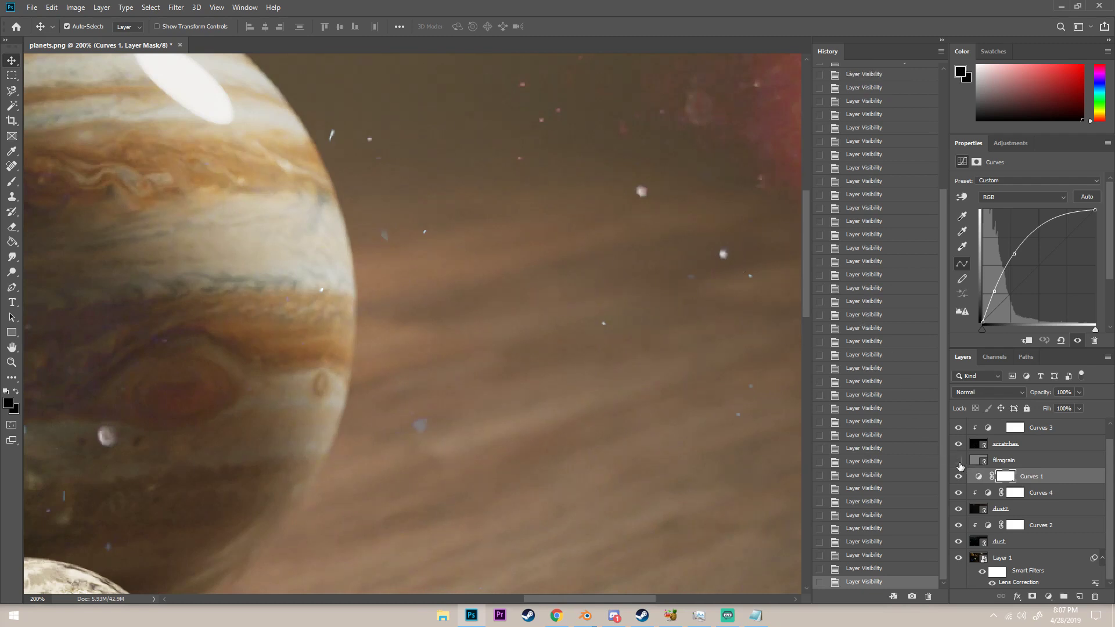
Select the filmgrain, dust and dust2 layers in turn to check their blend modes, and fit the whole image in view.
{"action": "left_click", "coordinate": [1049, 462]}
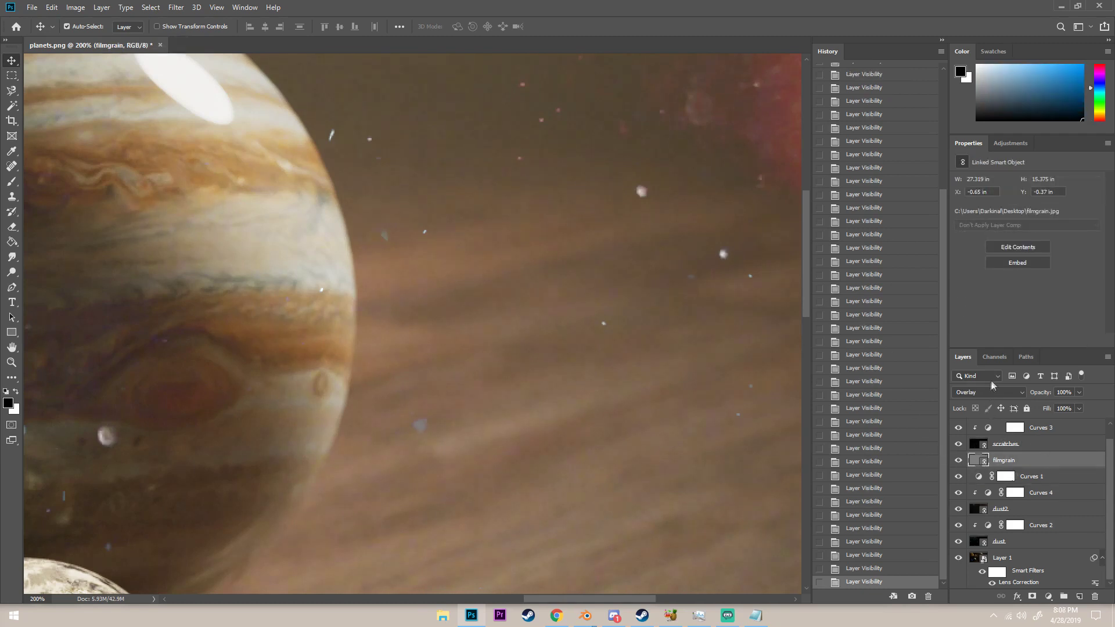
{"action": "left_click", "coordinate": [1016, 544]}
{"action": "left_click", "coordinate": [1020, 511]}
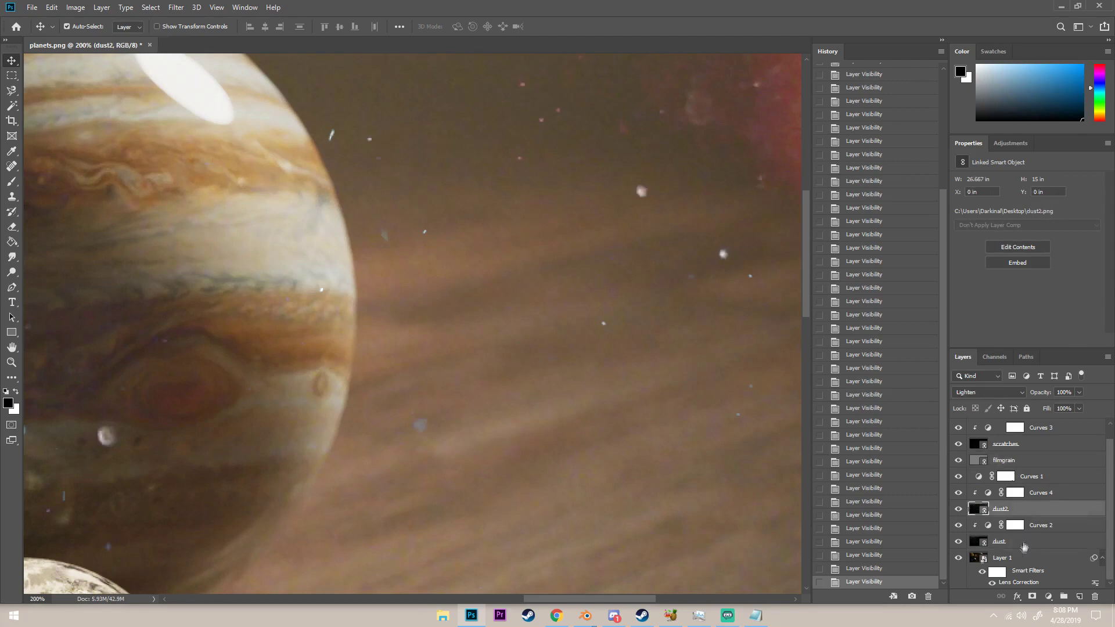
{"action": "left_click", "coordinate": [1024, 546]}
{"action": "key", "text": "ctrl+0"}
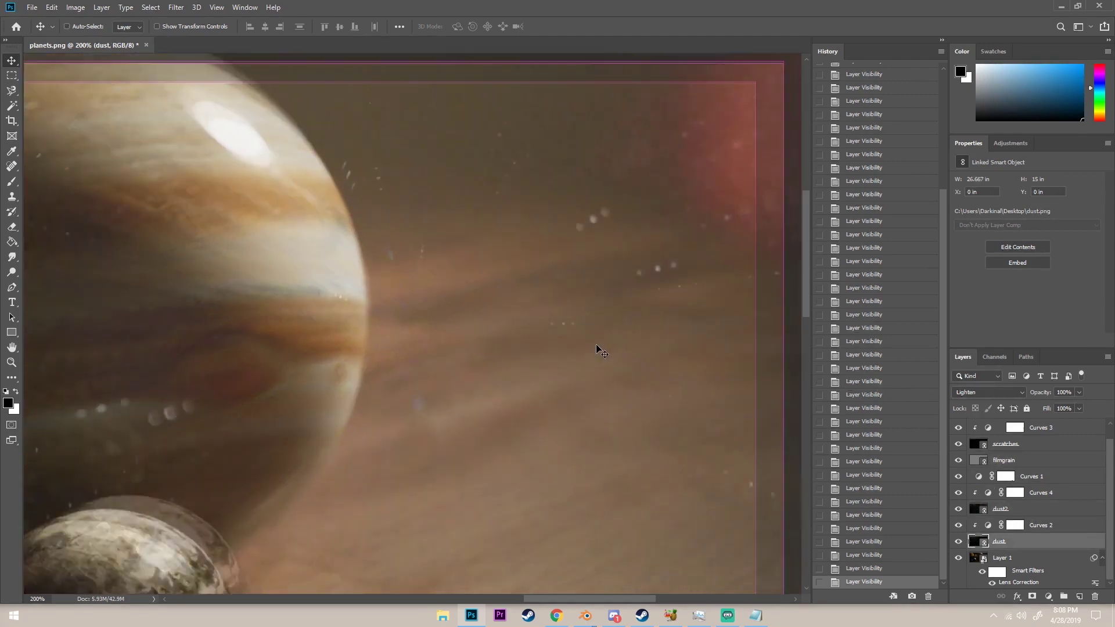
{"action": "left_click", "coordinate": [1026, 511]}
{"action": "scroll", "coordinate": [1015, 520], "scroll_direction": "up", "scroll_amount": 1}
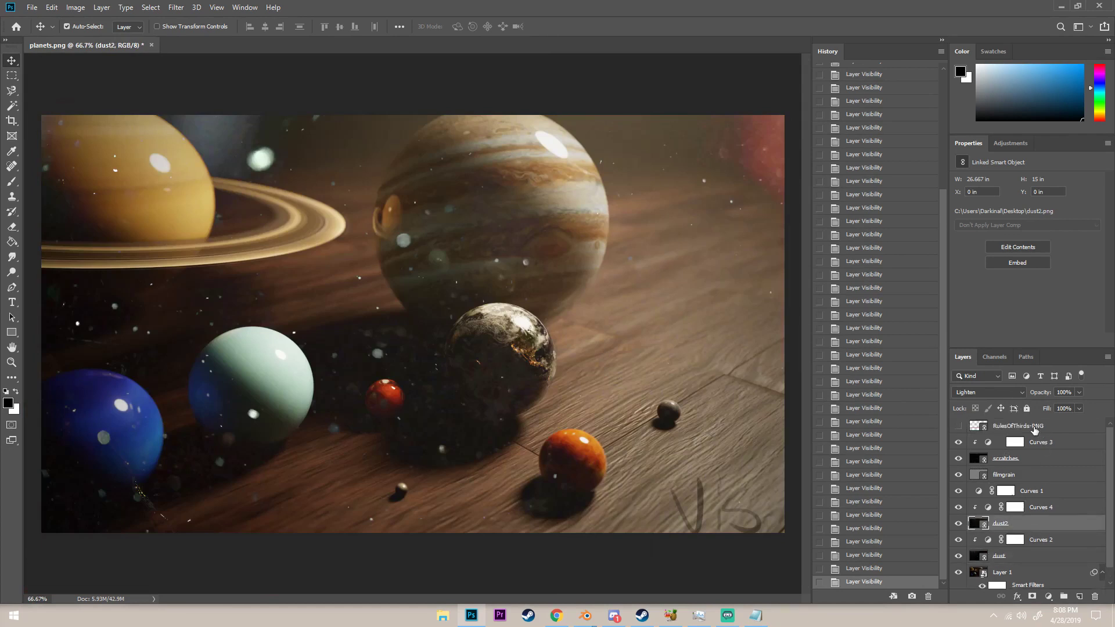
{"action": "scroll", "coordinate": [1034, 429], "scroll_direction": "down", "scroll_amount": 1}
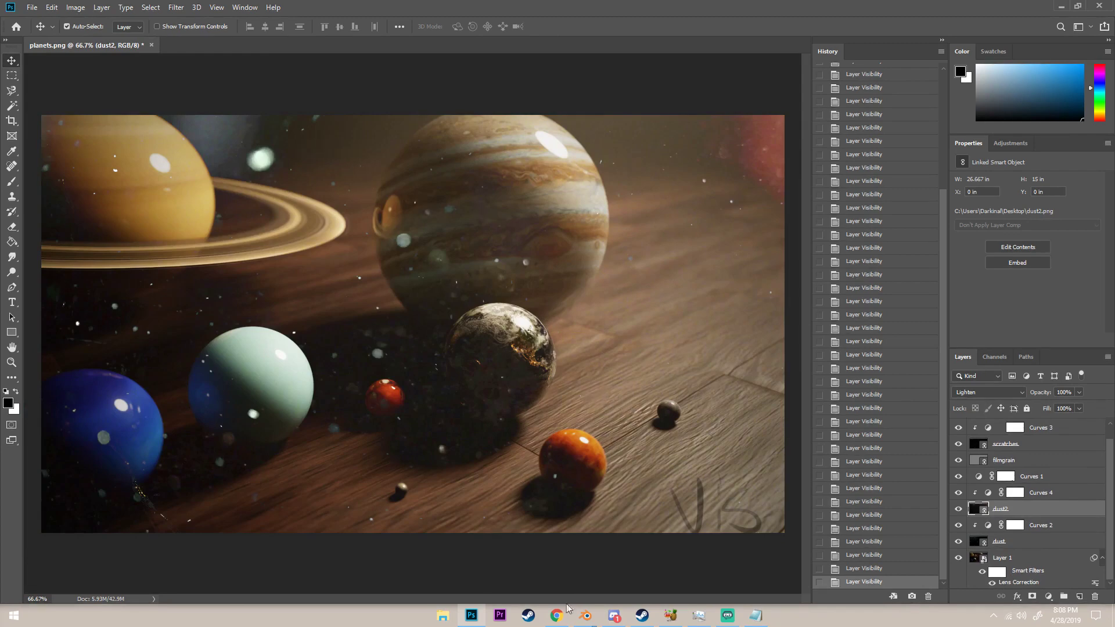
Switch to the Blender scene, examine how the planets, camera and area light are arranged, and return to Photoshop.
{"action": "mouse_move", "coordinate": [587, 616]}
{"action": "left_click", "coordinate": [610, 597]}
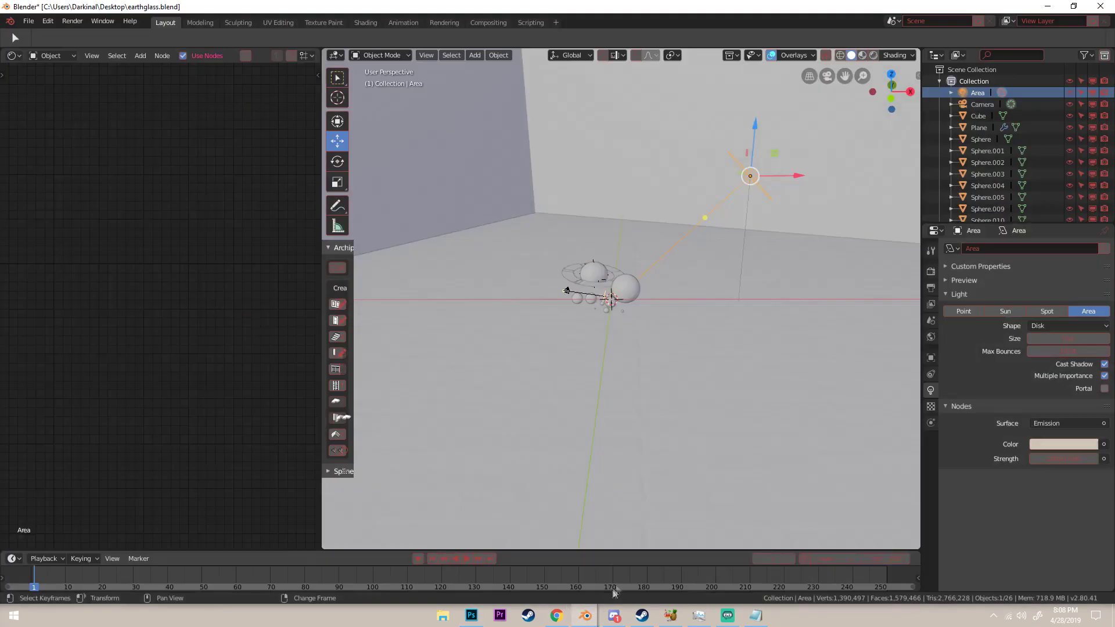
{"action": "middle_click_drag", "start_coordinate": [639, 442], "coordinate": [627, 437]}
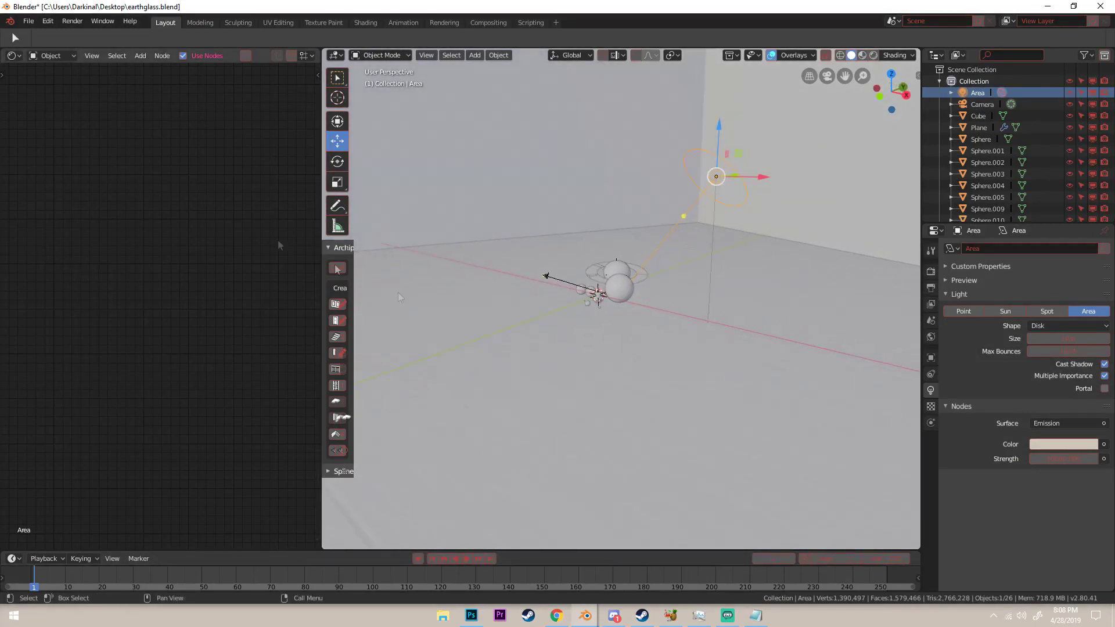
{"action": "middle_click_drag", "start_coordinate": [398, 292], "coordinate": [799, 270]}
{"action": "scroll", "coordinate": [762, 333], "scroll_direction": "up", "scroll_amount": 5}
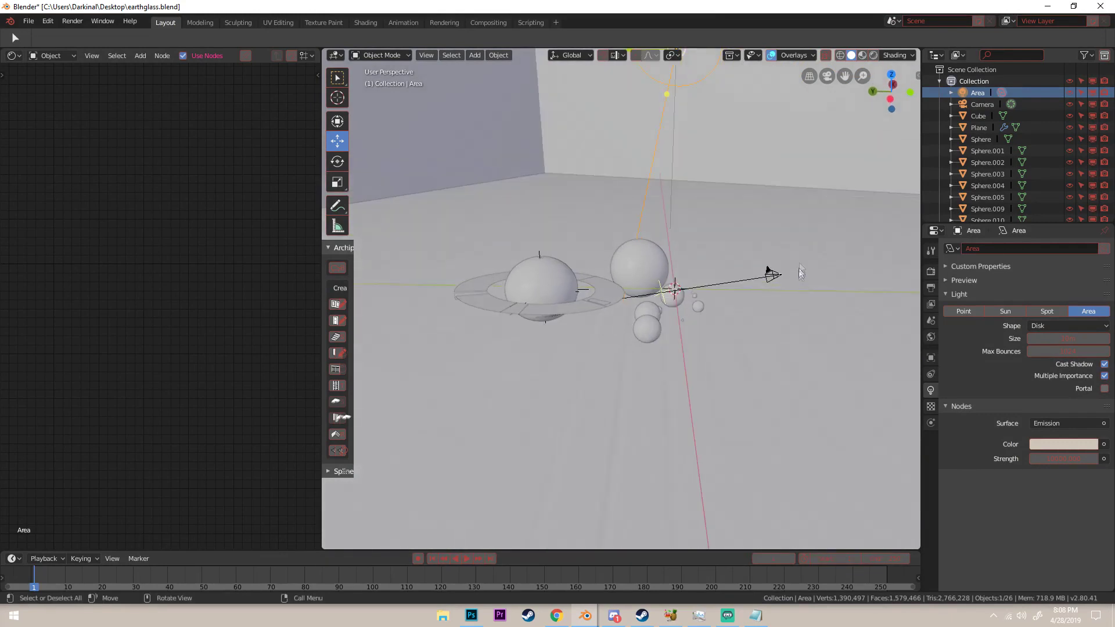
{"action": "left_click", "coordinate": [1048, 6]}
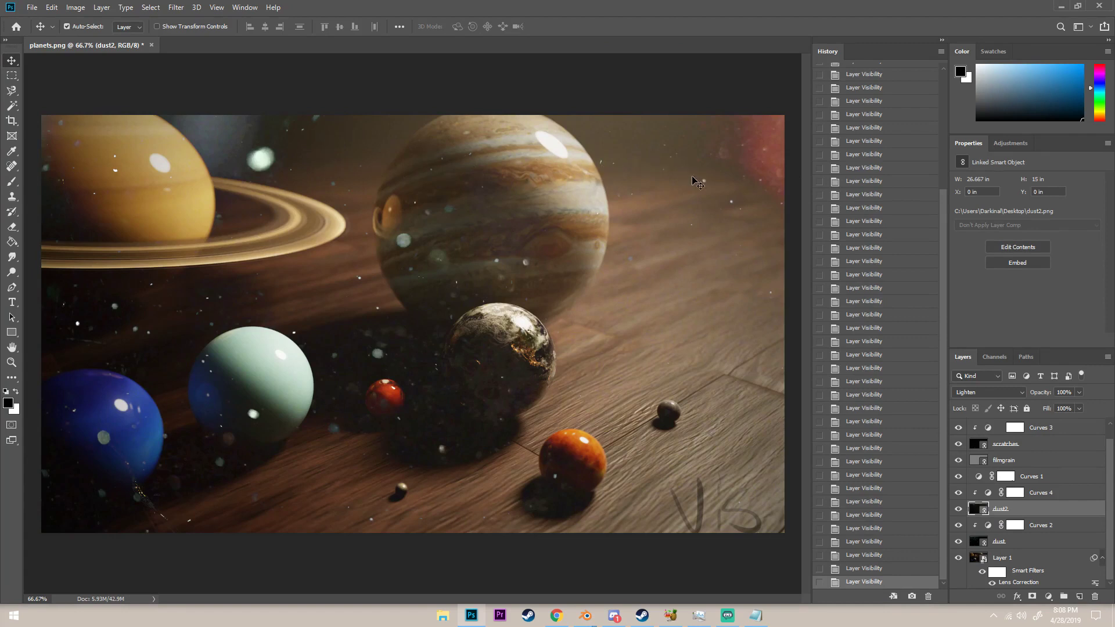
Switch back to the Blender scene and select the large cube that encloses the planets.
{"action": "mouse_move", "coordinate": [586, 616]}
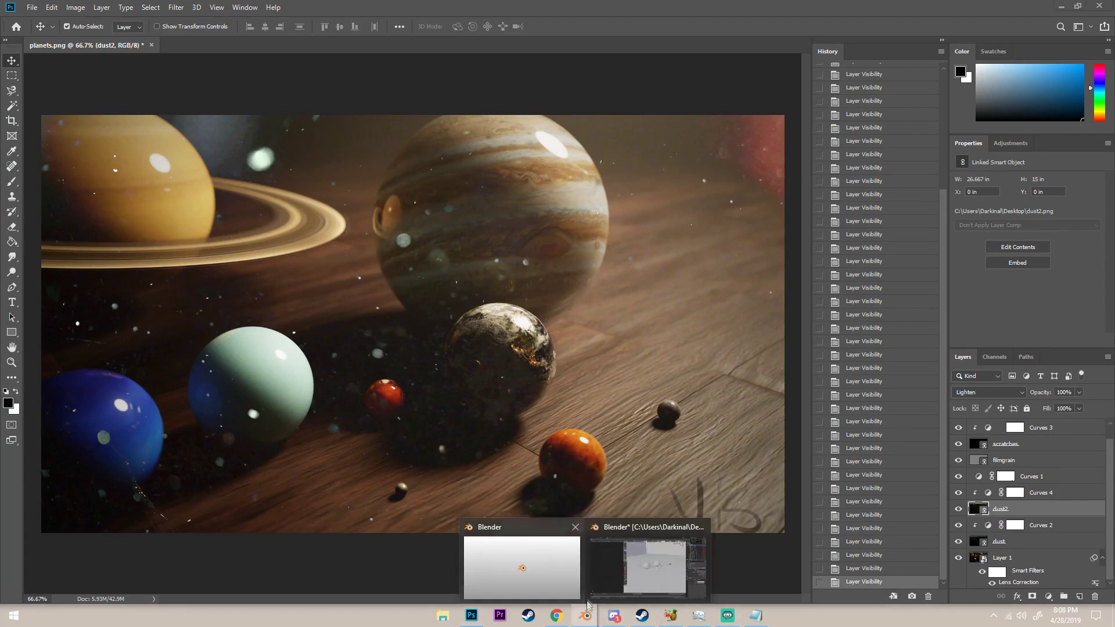
{"action": "left_click", "coordinate": [599, 562]}
{"action": "scroll", "coordinate": [619, 503], "scroll_direction": "down", "scroll_amount": 3}
{"action": "middle_click_drag", "start_coordinate": [619, 503], "coordinate": [592, 312]}
{"action": "scroll", "coordinate": [705, 413], "scroll_direction": "down", "scroll_amount": 4}
{"action": "scroll", "coordinate": [722, 349], "scroll_direction": "down", "scroll_amount": 5}
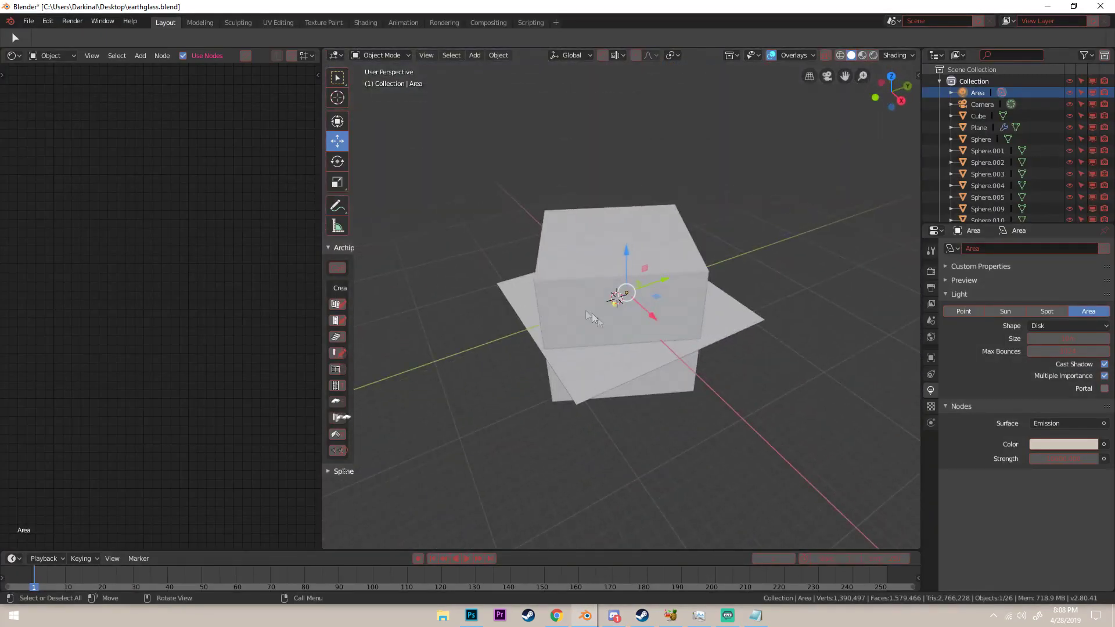
{"action": "scroll", "coordinate": [595, 344], "scroll_direction": "up", "scroll_amount": 6}
{"action": "scroll", "coordinate": [673, 334], "scroll_direction": "down", "scroll_amount": 5}
{"action": "left_click", "coordinate": [707, 256]}
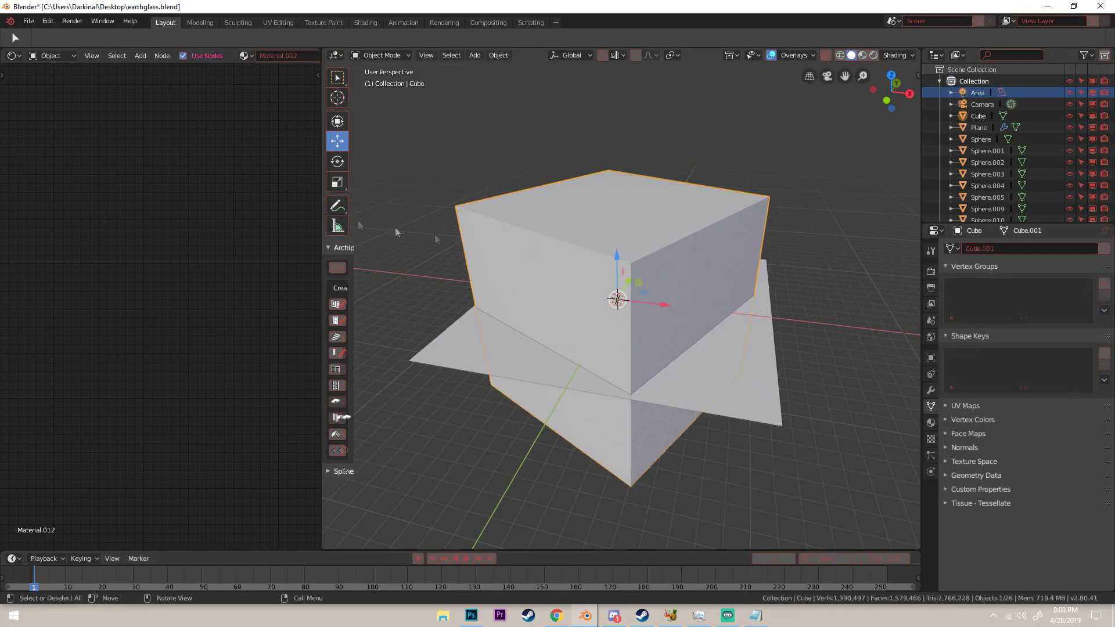
Examine the cube's Volume Scatter and Volume Absorption nodes and how they feed the Material Output through Add Shader.
{"action": "middle_click_drag", "start_coordinate": [250, 204], "coordinate": [117, 298]}
{"action": "scroll", "coordinate": [180, 294], "scroll_direction": "up", "scroll_amount": 2}
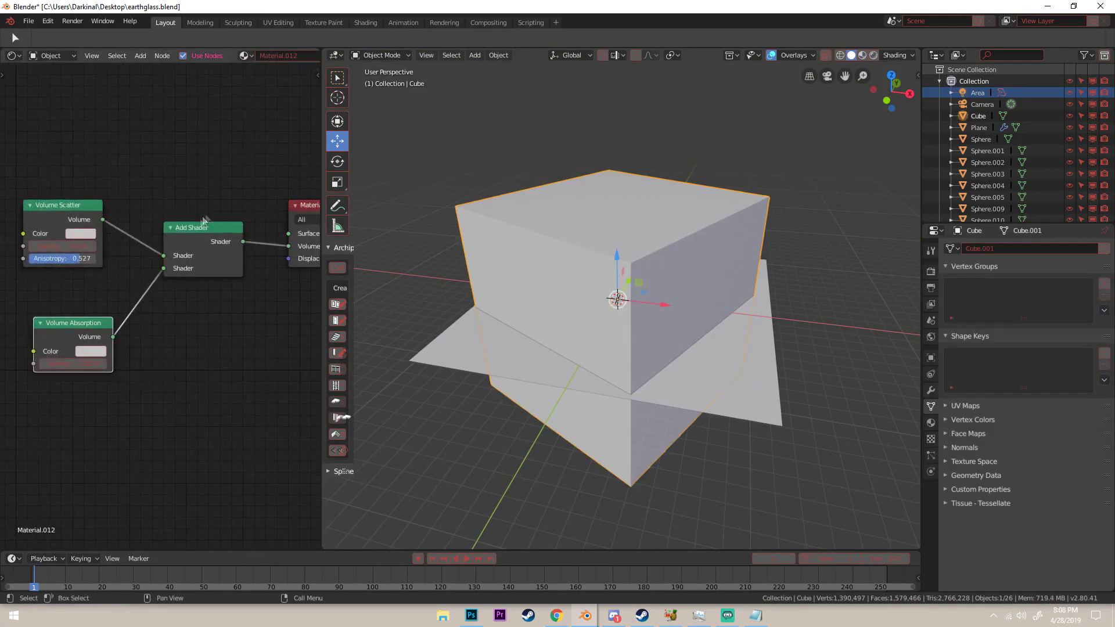
{"action": "middle_click_drag", "start_coordinate": [249, 227], "coordinate": [193, 227]}
{"action": "scroll", "coordinate": [600, 256], "scroll_direction": "up", "scroll_amount": 6}
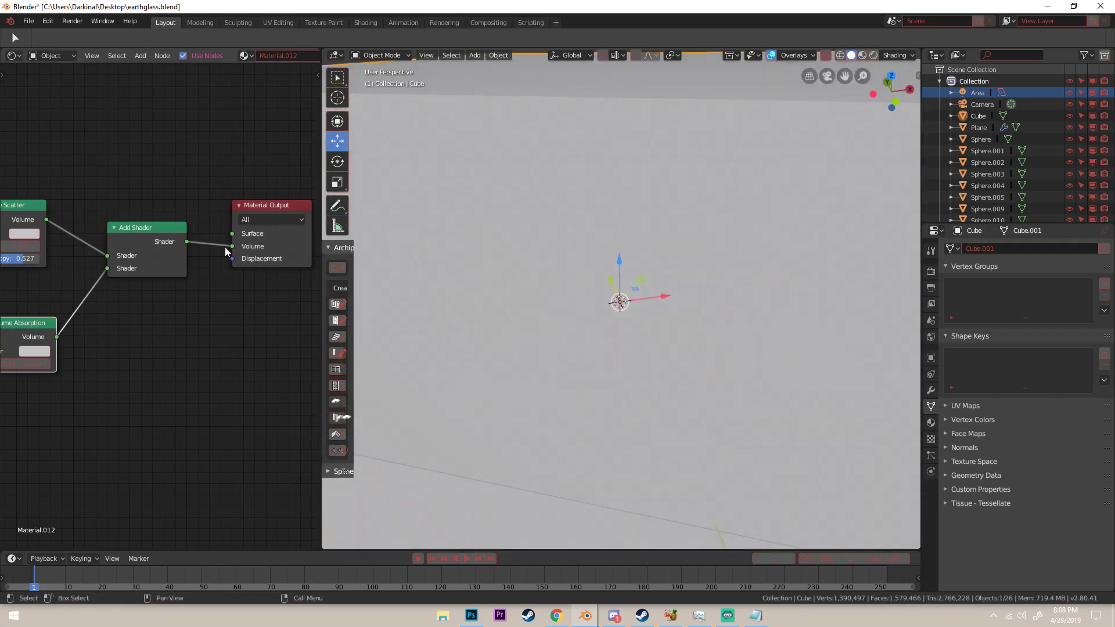
{"action": "middle_click_drag", "start_coordinate": [604, 267], "coordinate": [674, 238]}
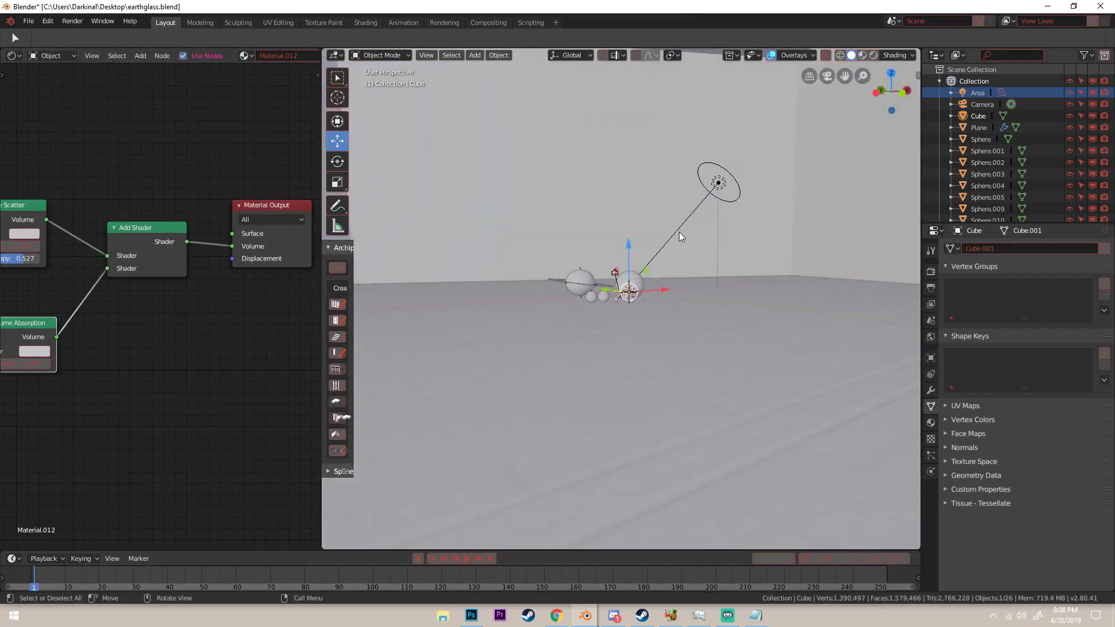
{"action": "middle_click_drag", "start_coordinate": [74, 181], "coordinate": [173, 196]}
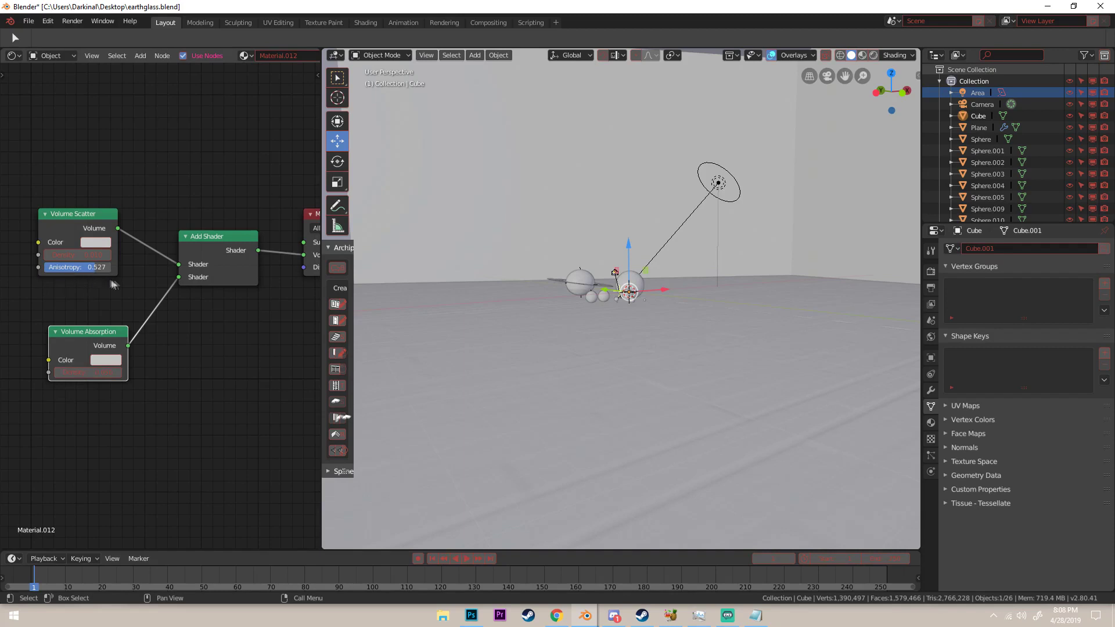
View the planets and camera inside the cube from above, and switch back to the finished image in Photoshop.
{"action": "middle_click_drag", "start_coordinate": [668, 273], "coordinate": [686, 322]}
{"action": "scroll", "coordinate": [686, 322], "scroll_direction": "up", "scroll_amount": 1}
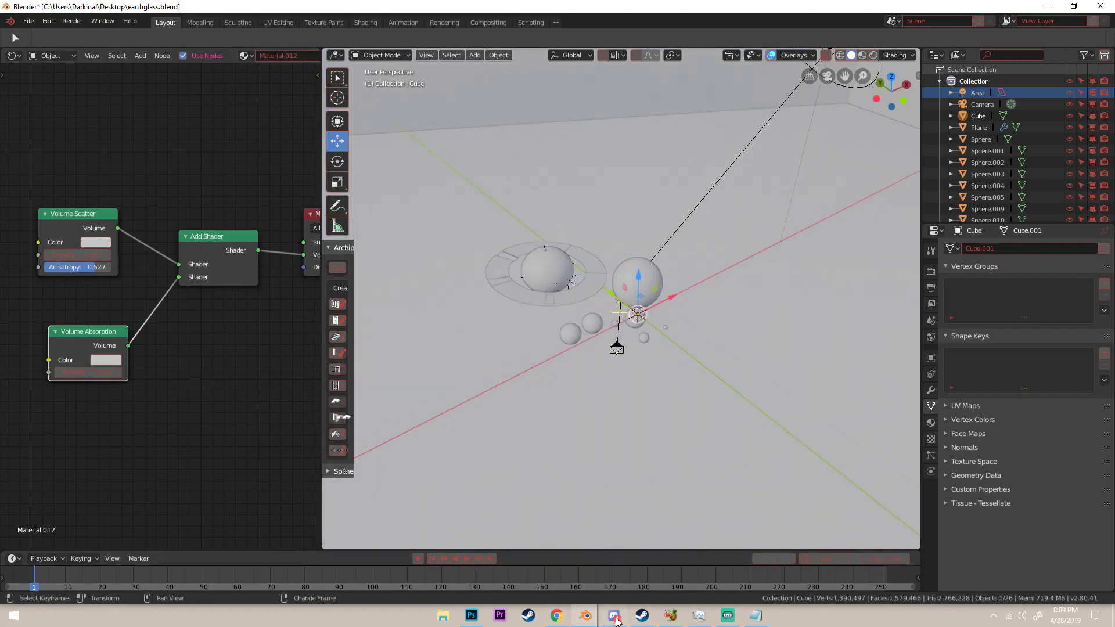
{"action": "mouse_move", "coordinate": [617, 621]}
{"action": "left_click", "coordinate": [471, 616]}
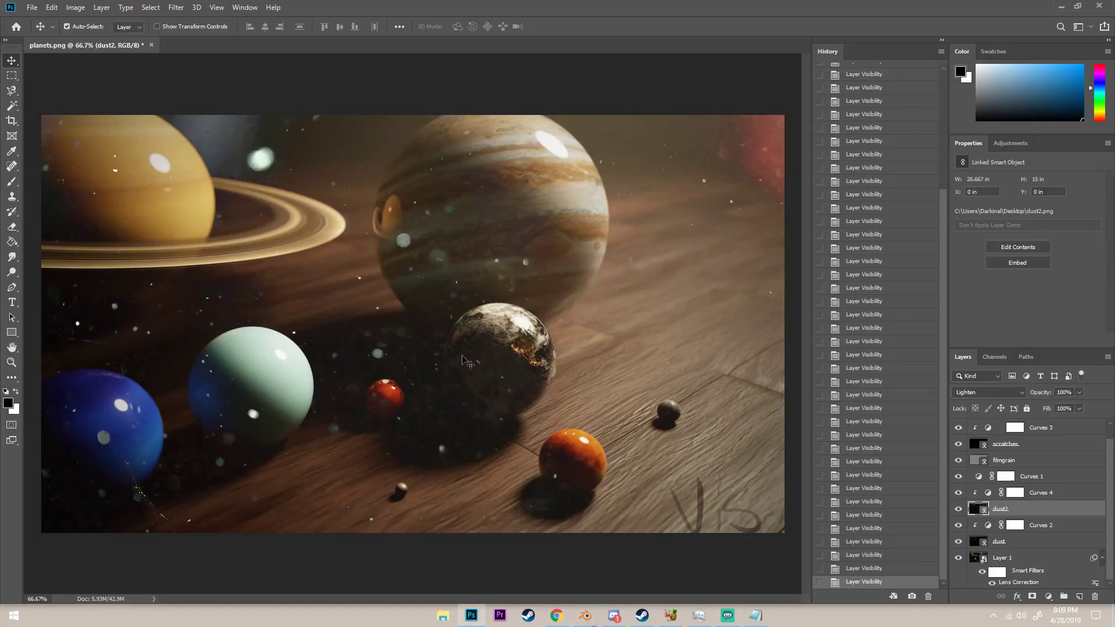